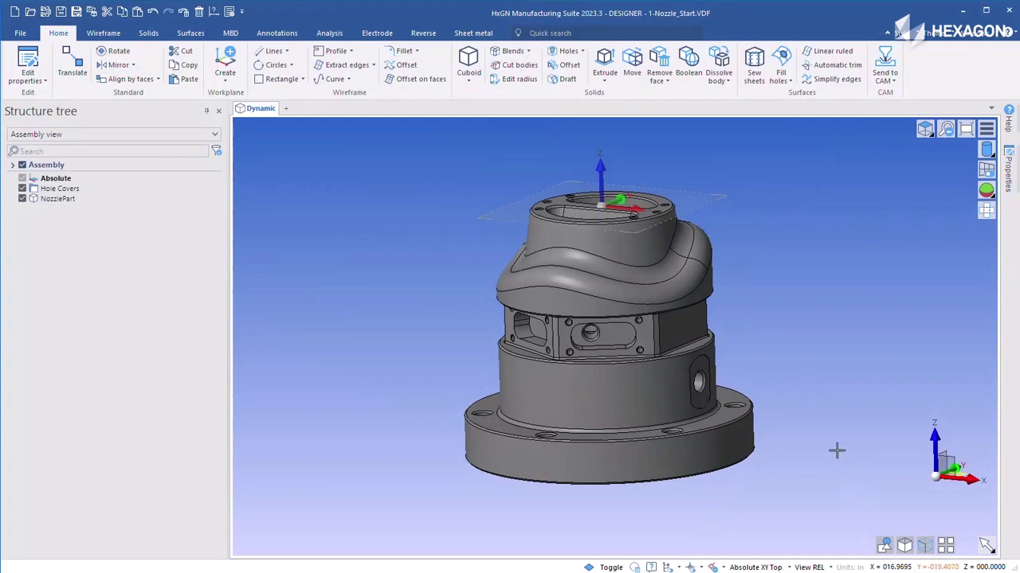
- Begin an extrusion from the circular edge beneath the nozzle's curved shoulder, with Reverse side off so it runs toward the base flange
scroll(832, 451, "up", 5)
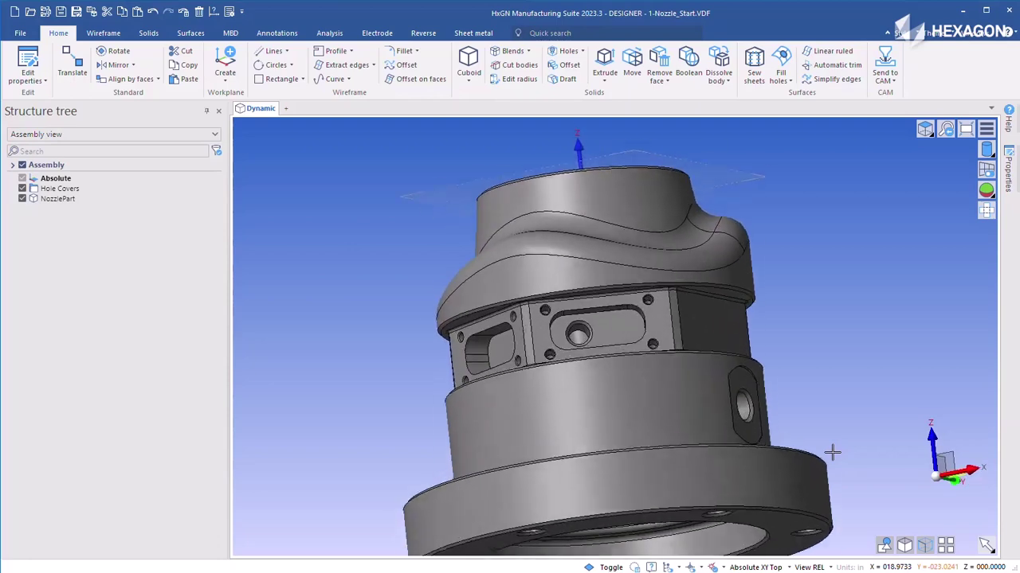
middle_click_drag(831, 453, 823, 451)
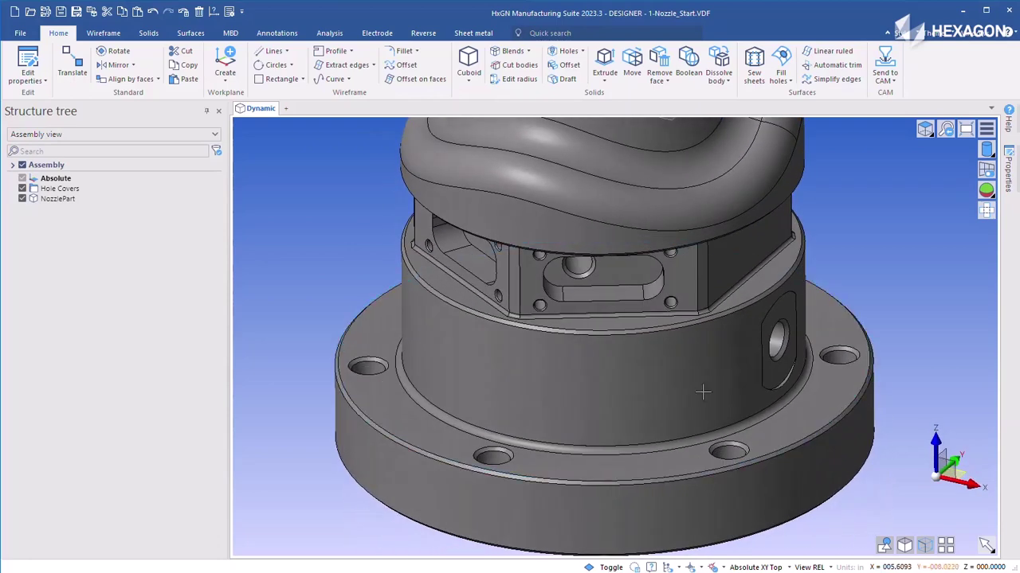
left_click(609, 61)
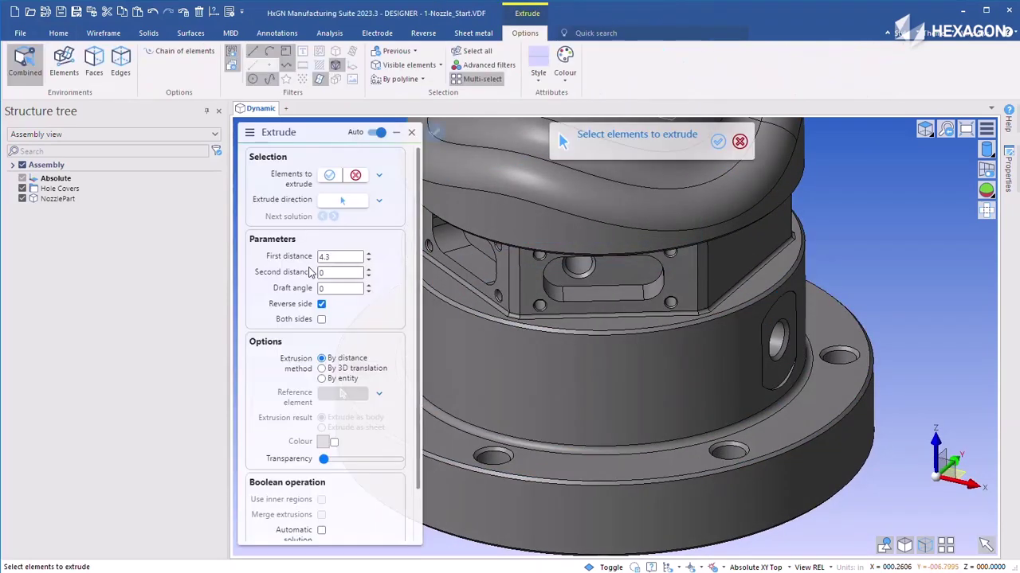
left_click(545, 250)
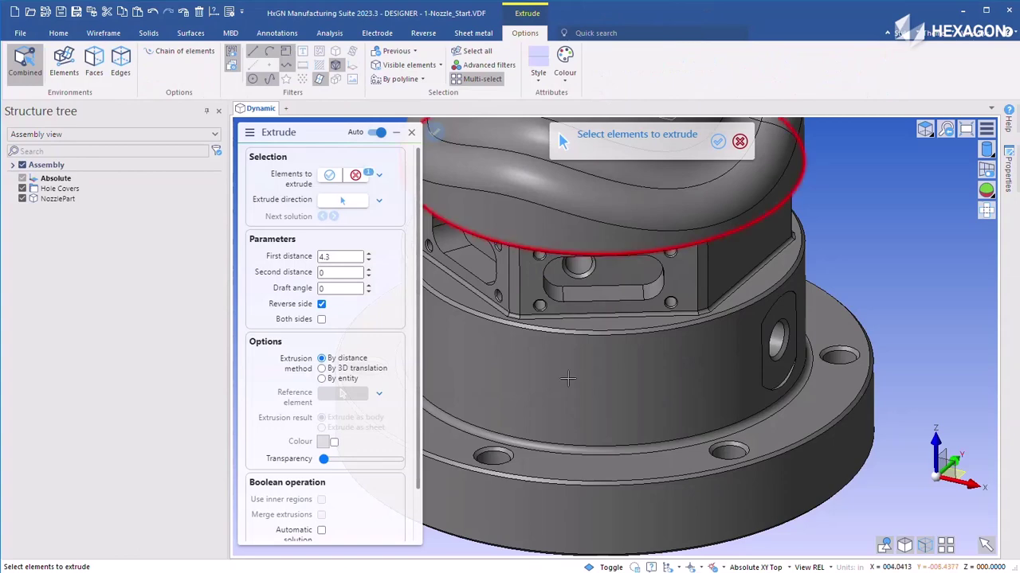
scroll(296, 430, "down", 2)
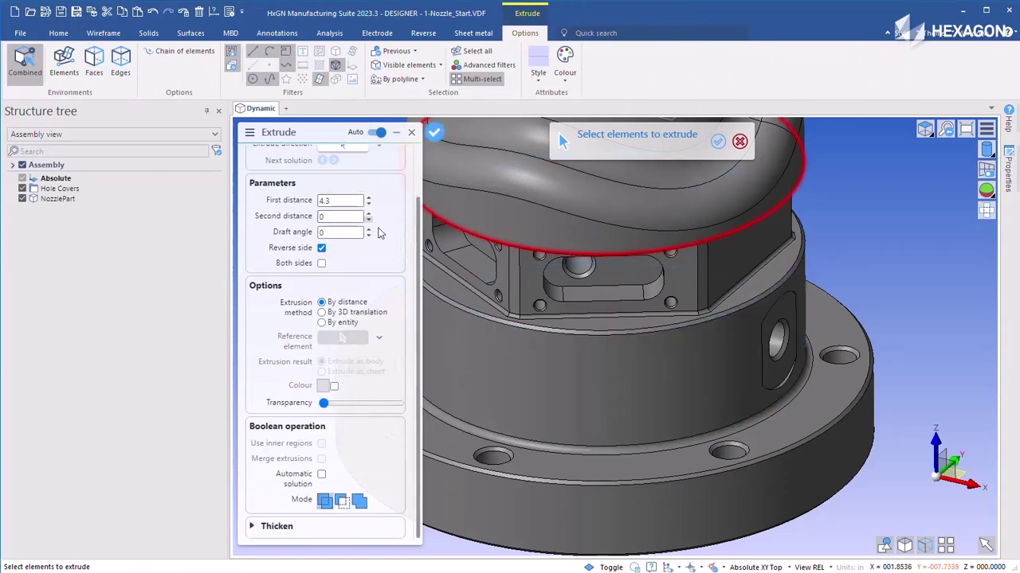
scroll(383, 230, "up", 2)
left_click(328, 176)
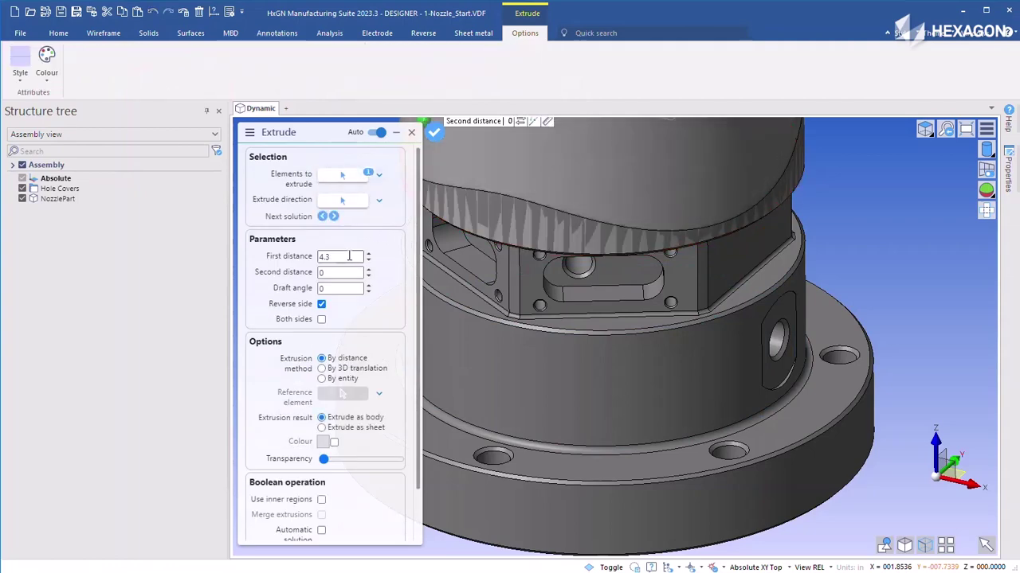
left_click(321, 305)
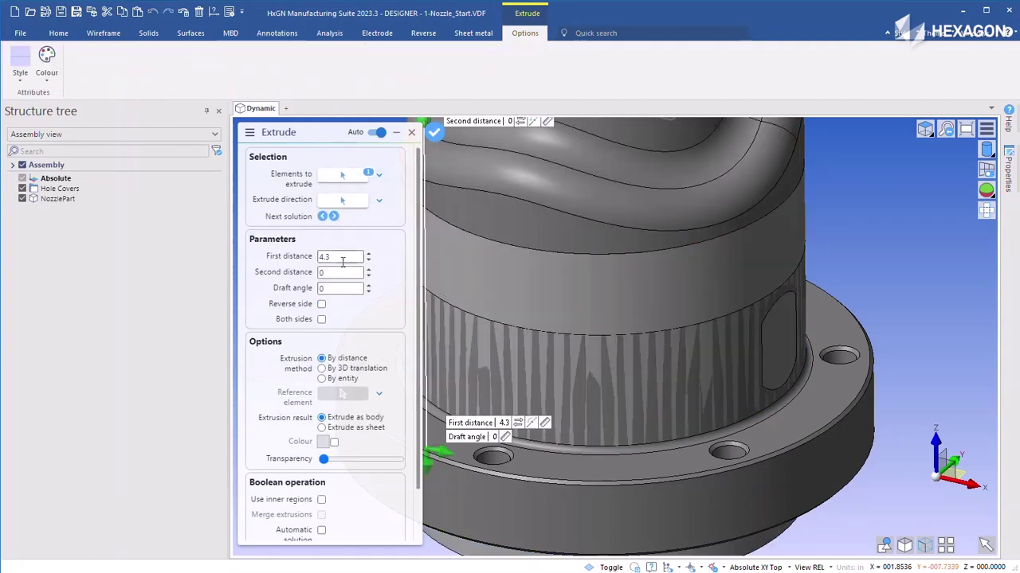
- Set the extrusion's first distance to 3.582677 by measuring from the shoulder's lower edge to the underside of the base flange
left_click(380, 259)
left_click(434, 281)
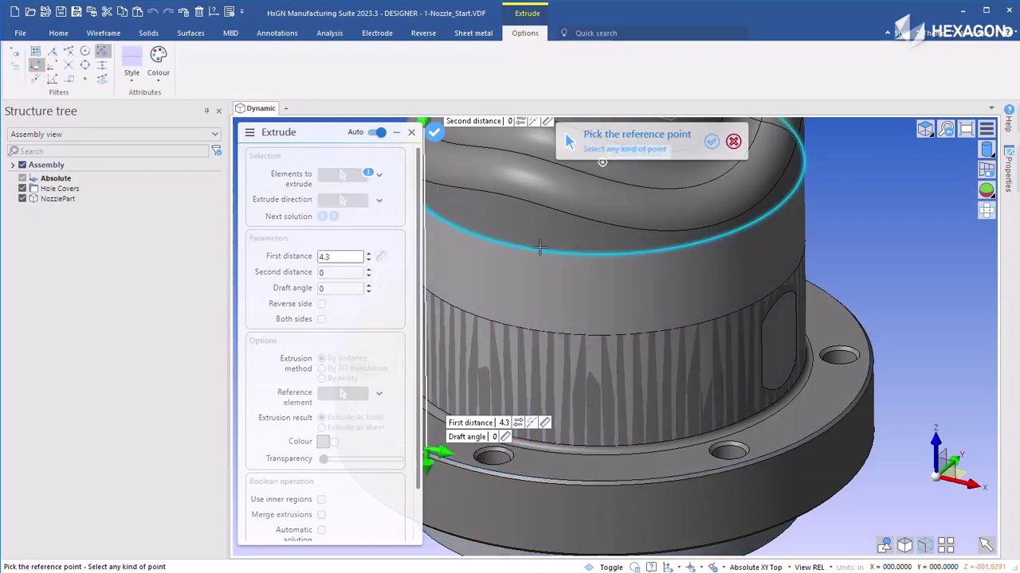
left_click(540, 249)
scroll(557, 319, "down", 3)
middle_click_drag(568, 410, 585, 286)
scroll(605, 382, "up", 5)
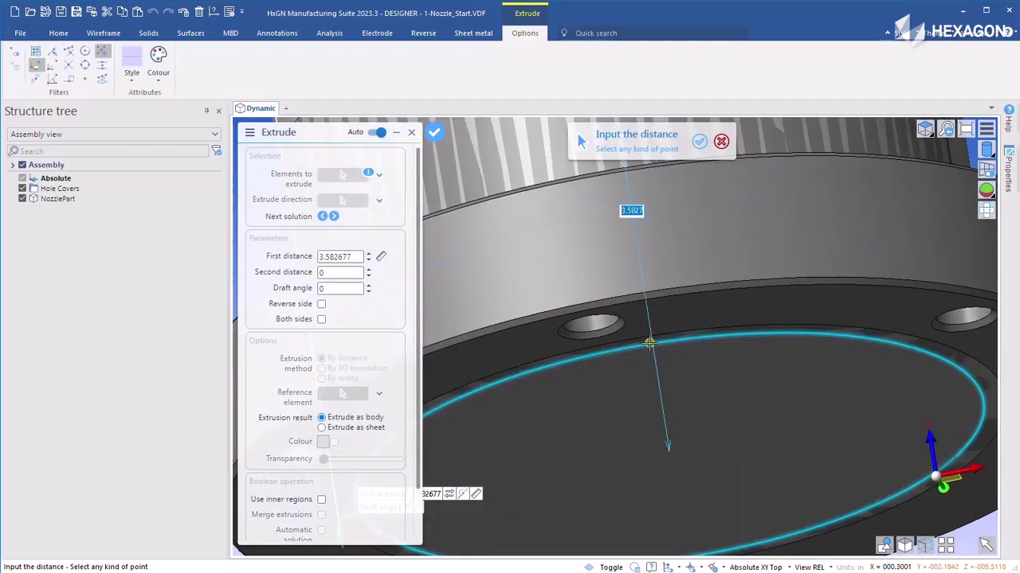
left_click(639, 297)
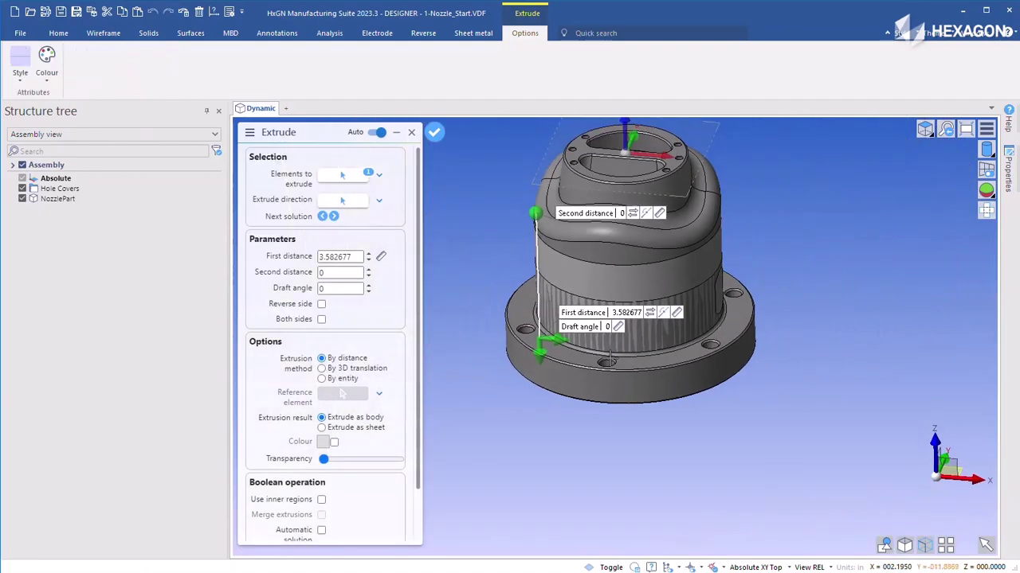
- Unite the extrusion with the nozzle body and apply it
scroll(348, 470, "down", 2)
left_click(359, 501)
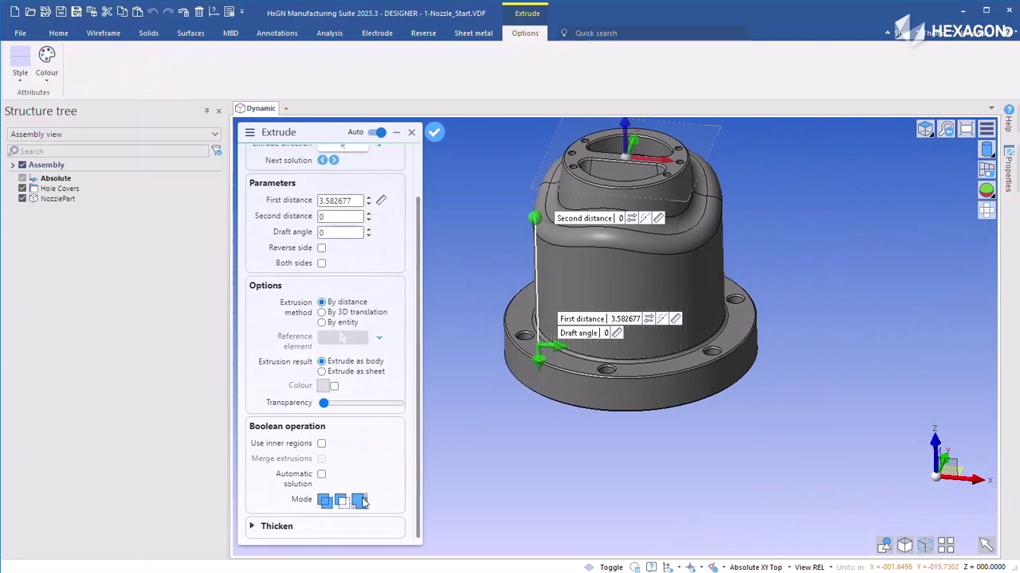
right_click(567, 473)
right_click(566, 464)
- Remove and heal the bolt holes in the base flange and the small holes in the nozzle's top face
middle_click_drag(566, 464, 549, 502)
left_click(661, 65)
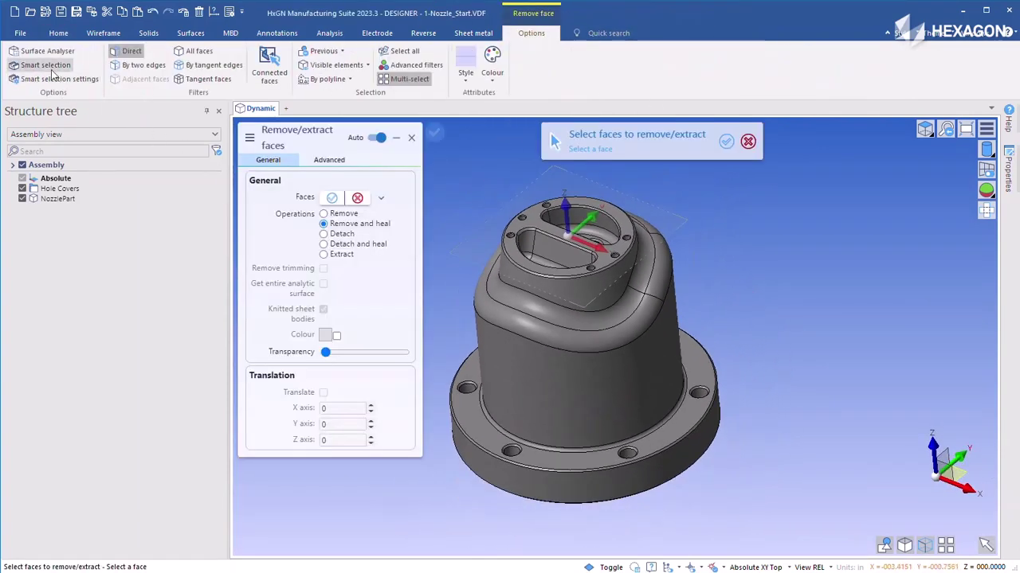
left_click(466, 387)
scroll(528, 219, "up", 5)
left_click(510, 215)
right_click(476, 180)
right_click(481, 180)
- Remove and heal the round hole in the floor of each of the two D-shaped pockets on the top face
middle_click_drag(567, 296, 544, 309)
left_click(553, 348)
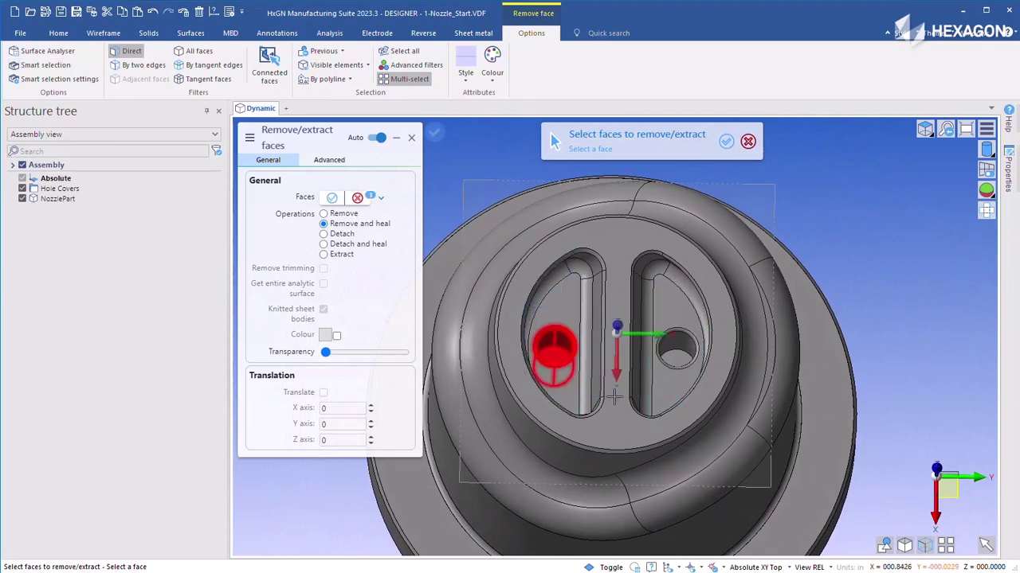
left_click(676, 350)
right_click(801, 238)
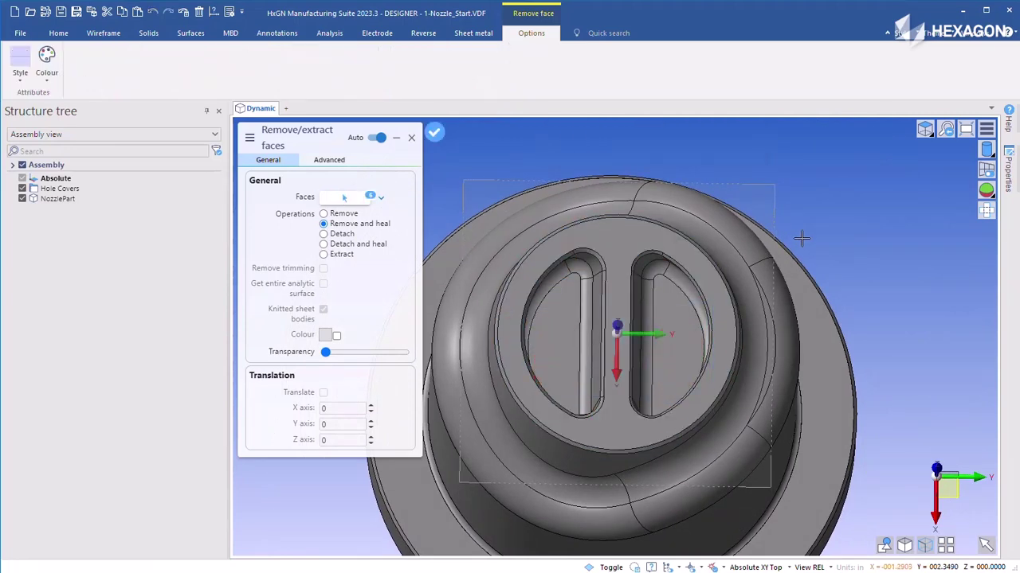
- Remove and heal all faces of the two D-shaped pockets on the top face, and end the face removal
left_click_drag(510, 247, 613, 435)
left_click_drag(620, 237, 739, 463)
right_click(853, 245)
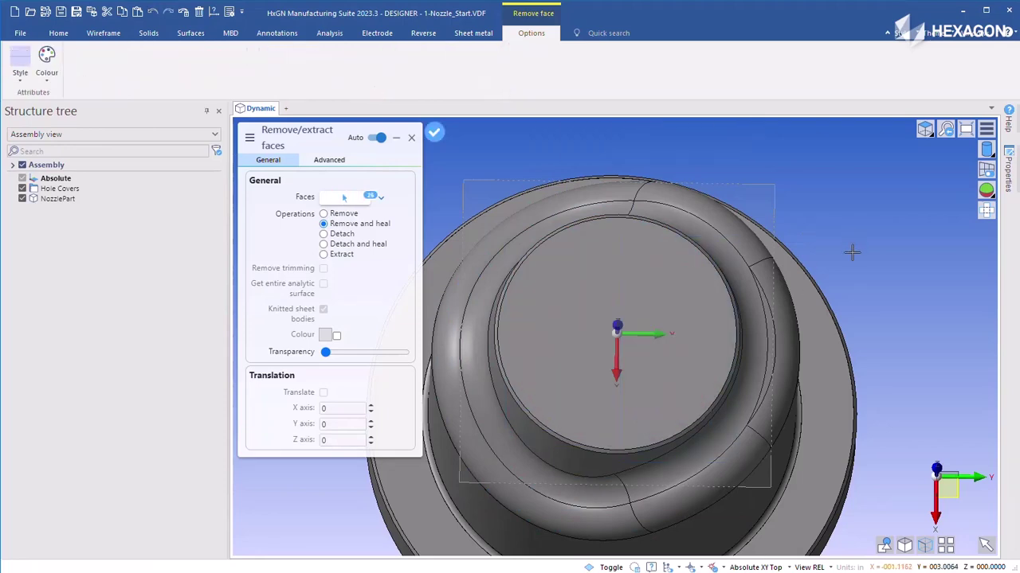
middle_click_drag(853, 250, 831, 260)
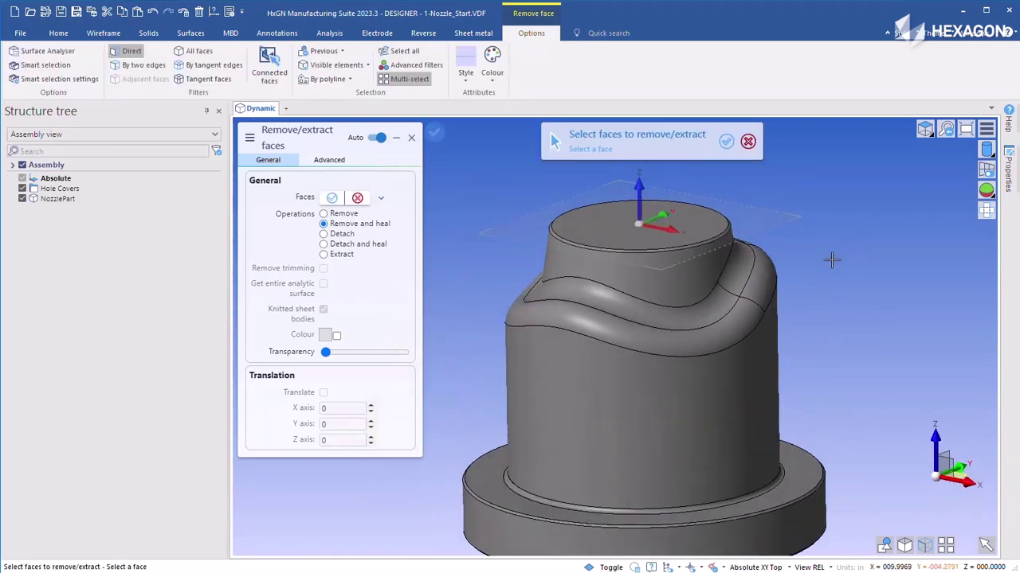
key("Escape")
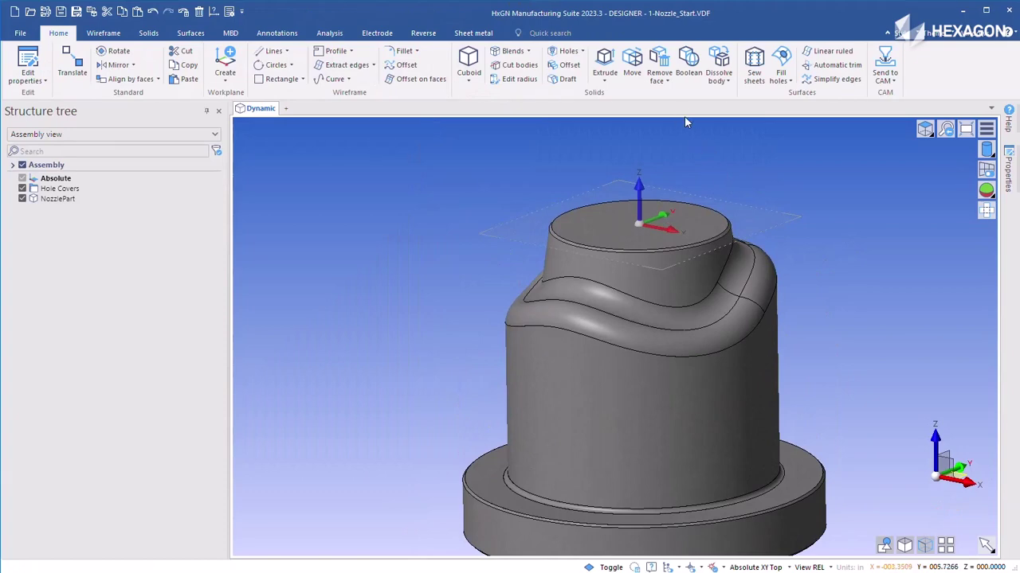
- Select the wavy shoulder faces below the neck for a Move with adjacent faces included and a Y-axis offset of 0.2
left_click(631, 62)
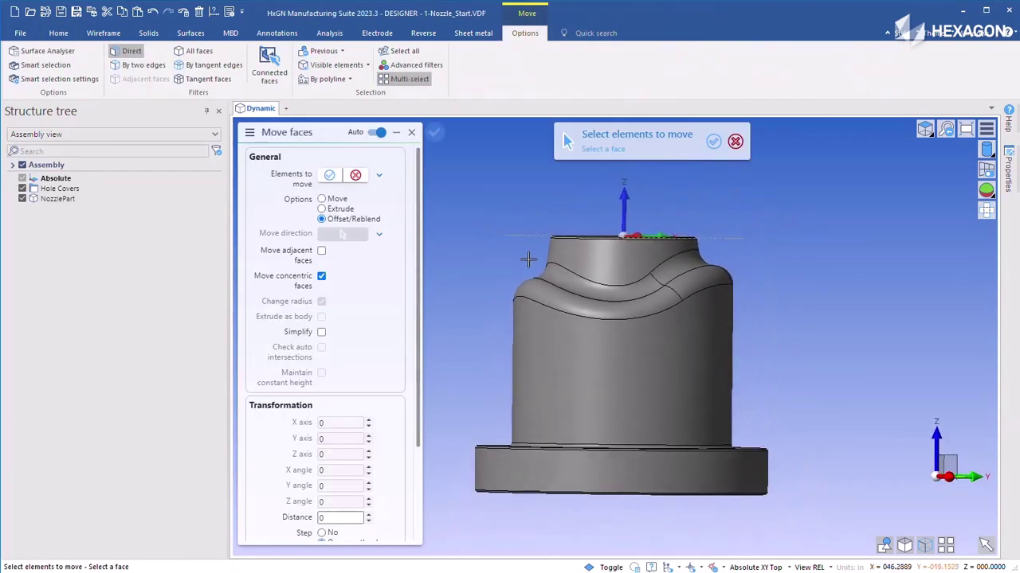
left_click_drag(485, 244, 787, 337)
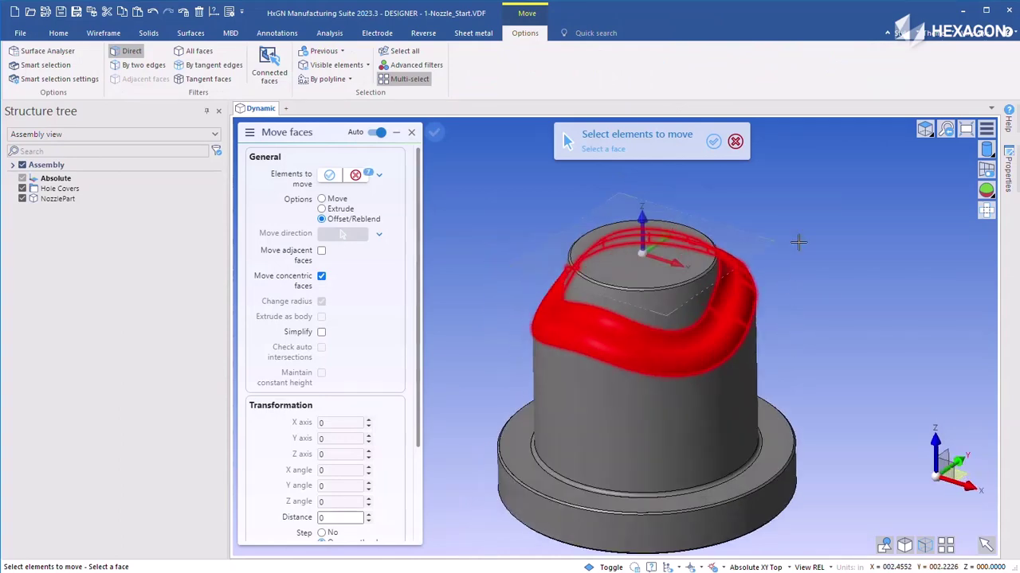
left_click(322, 199)
left_click(335, 454)
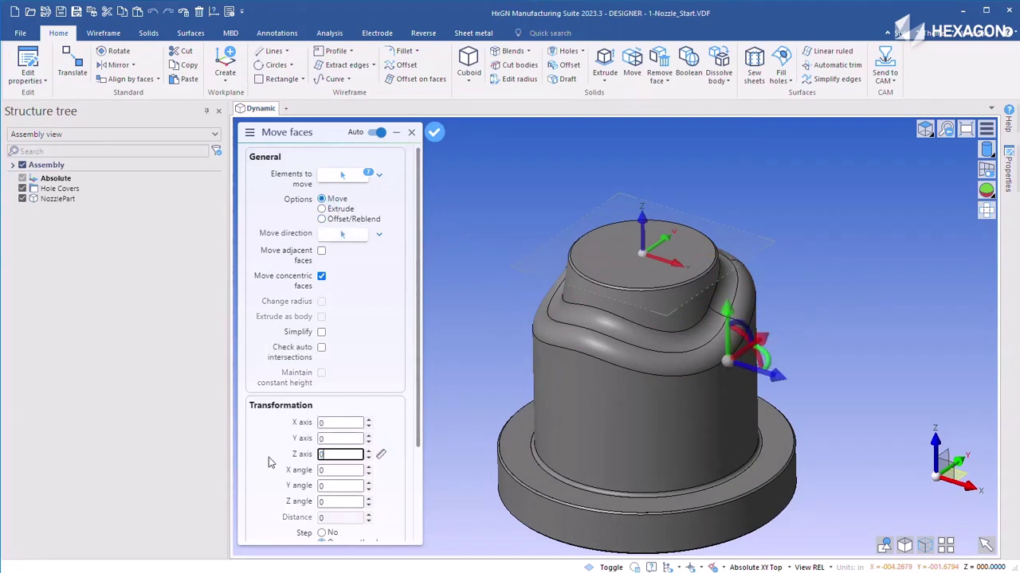
left_click(337, 439)
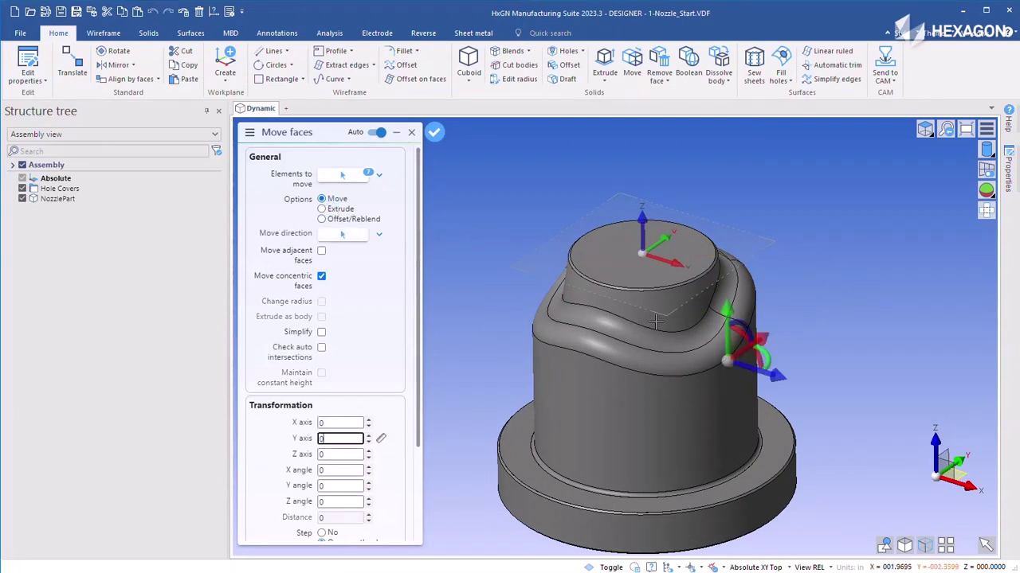
mouse_move(727, 308)
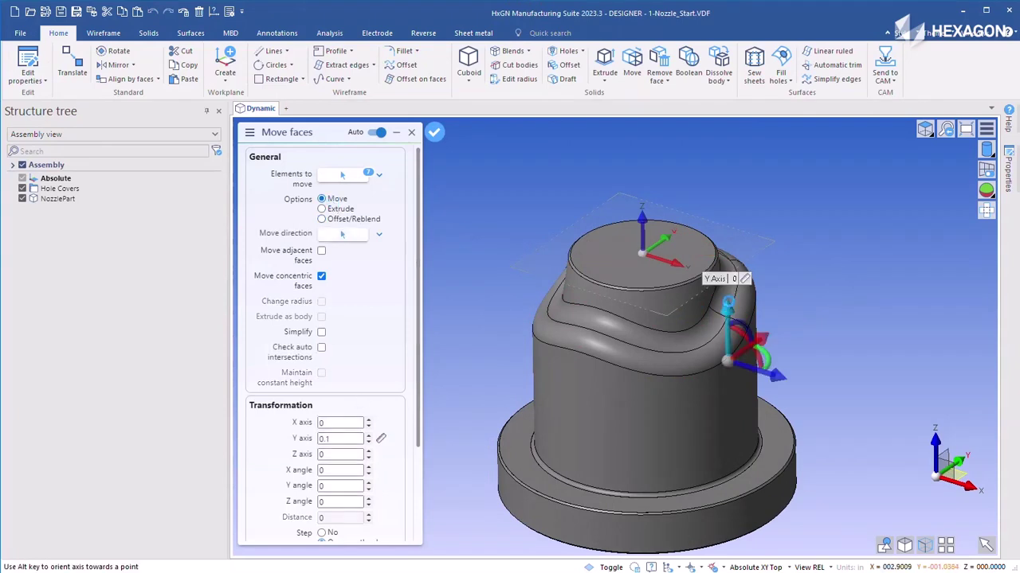
left_click(731, 298)
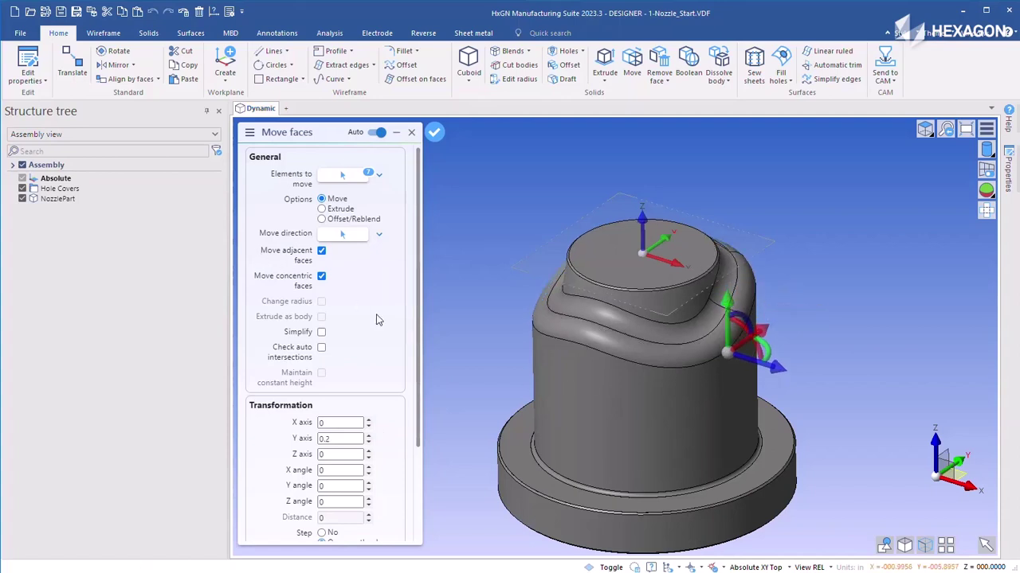
- Try Y-axis offsets of 0.3 and 0.2 for the shoulder faces
left_click(296, 441)
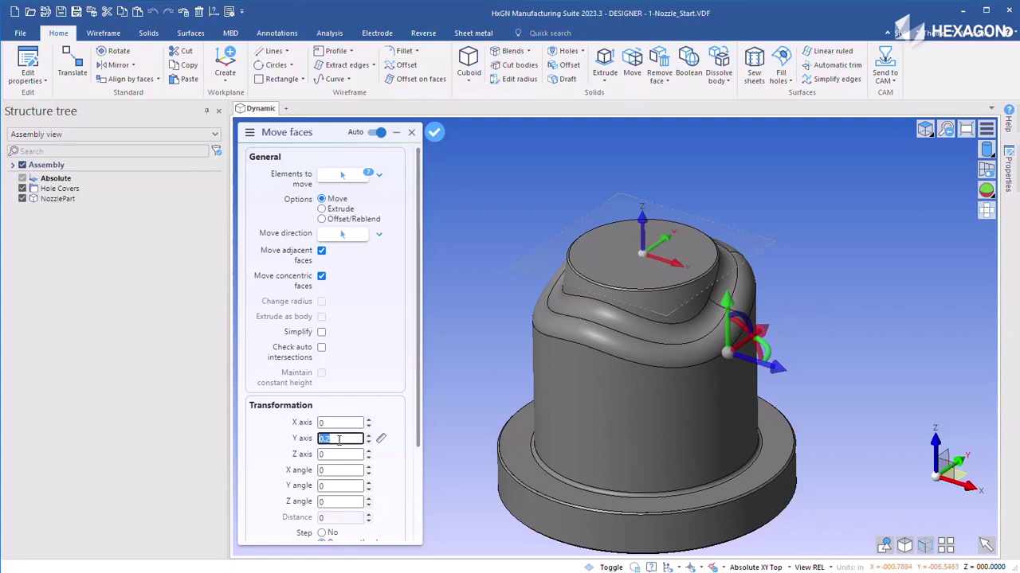
type("0.3")
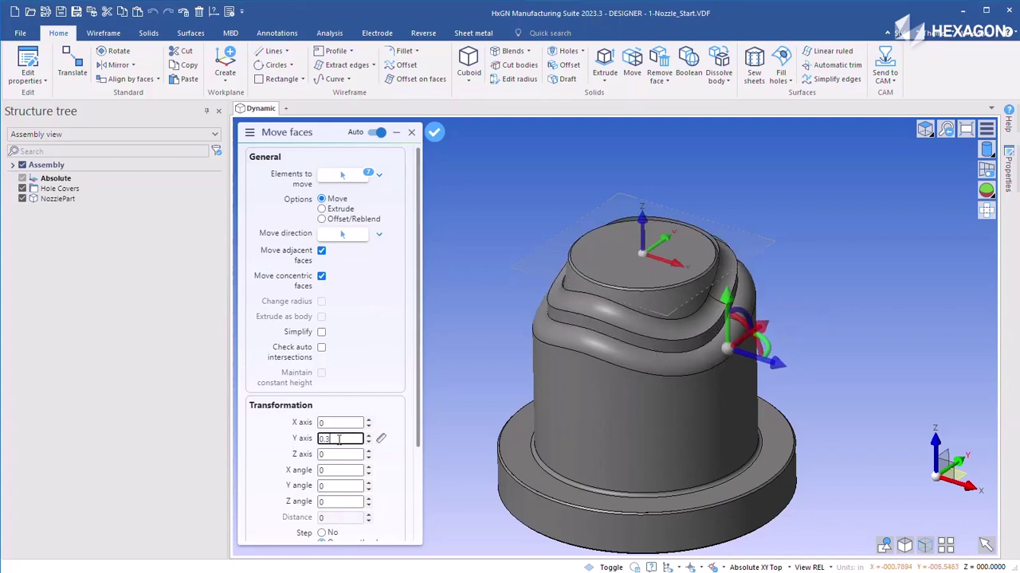
key("BackSpace")
type("2")
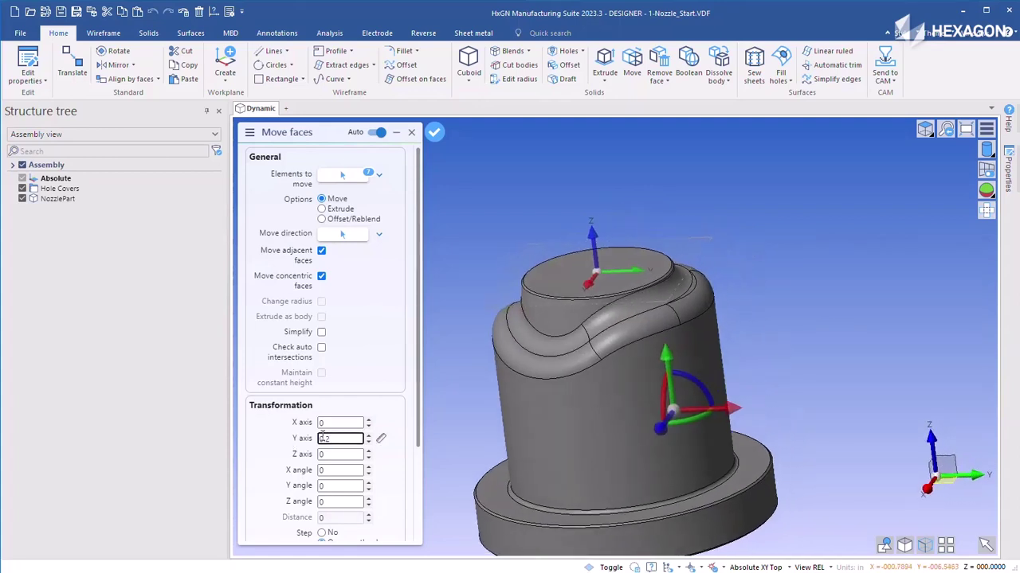
- Set the shoulder faces' Y-axis offset to 0.1, apply the move and end the command
left_click(301, 441)
type("0.1")
key("Tab")
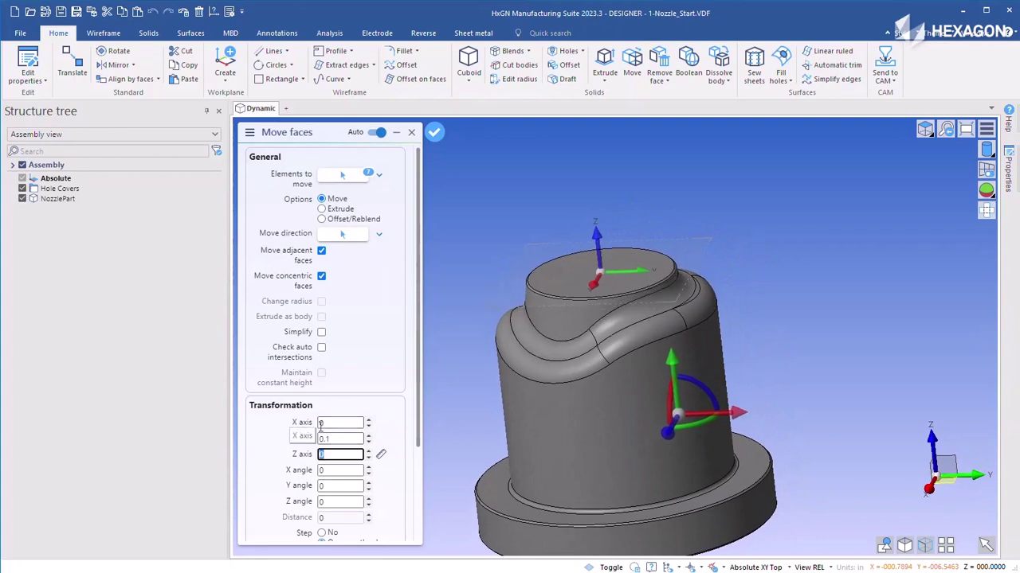
left_click(435, 133)
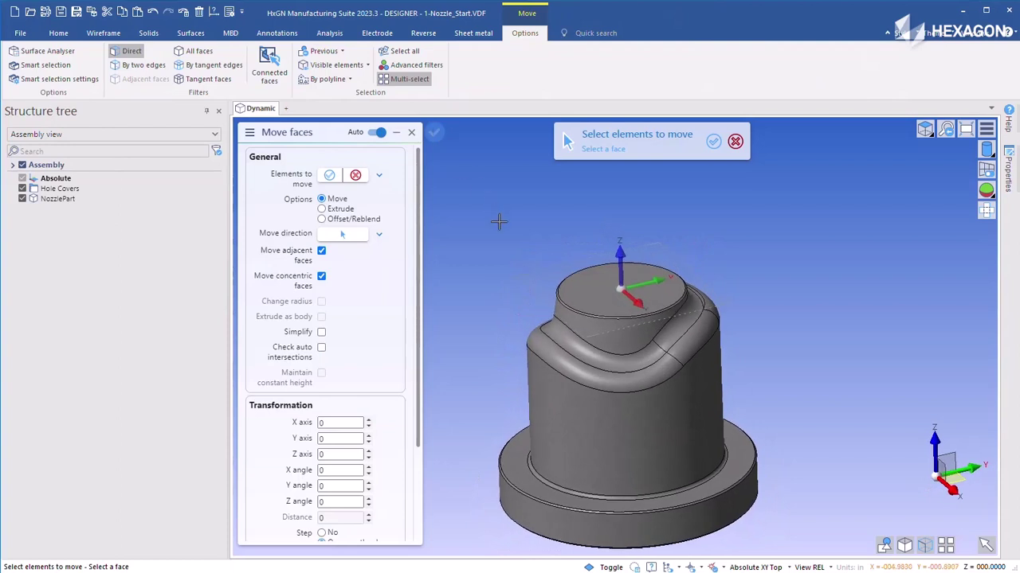
key("Escape")
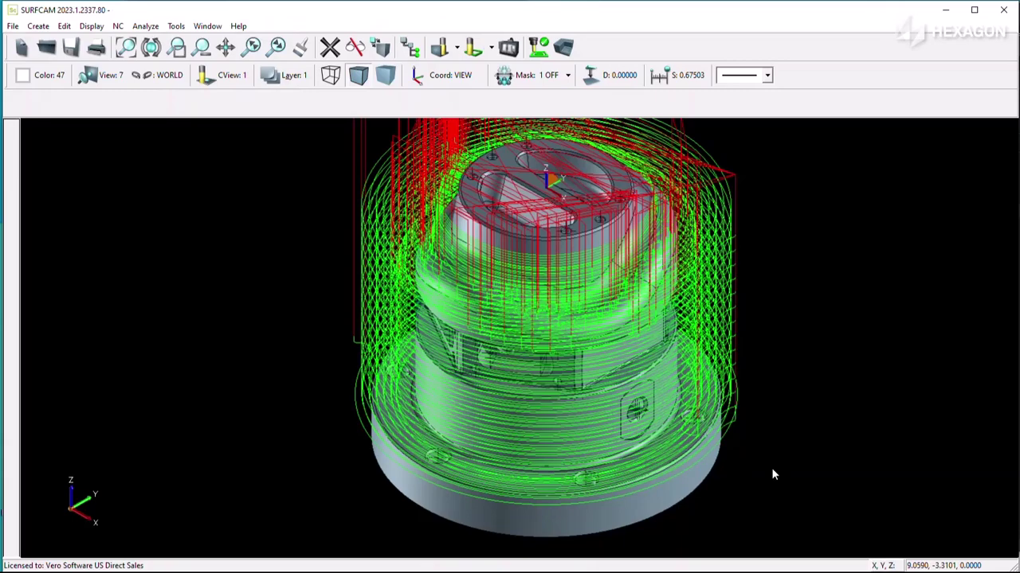
- Switch to SURFCAM and hide the toolpaths of the NC operations on the nozzle
key("0")
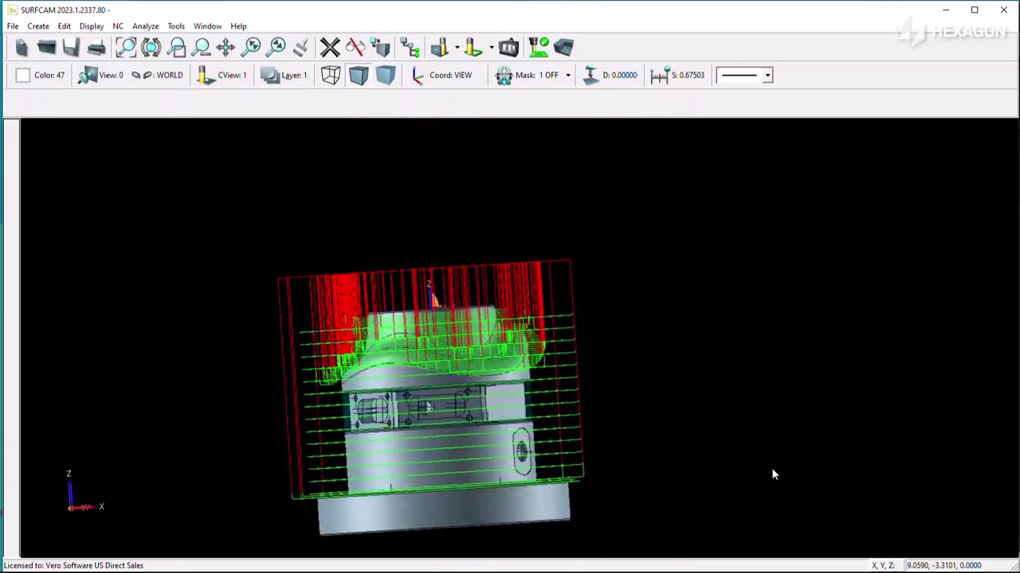
key("7")
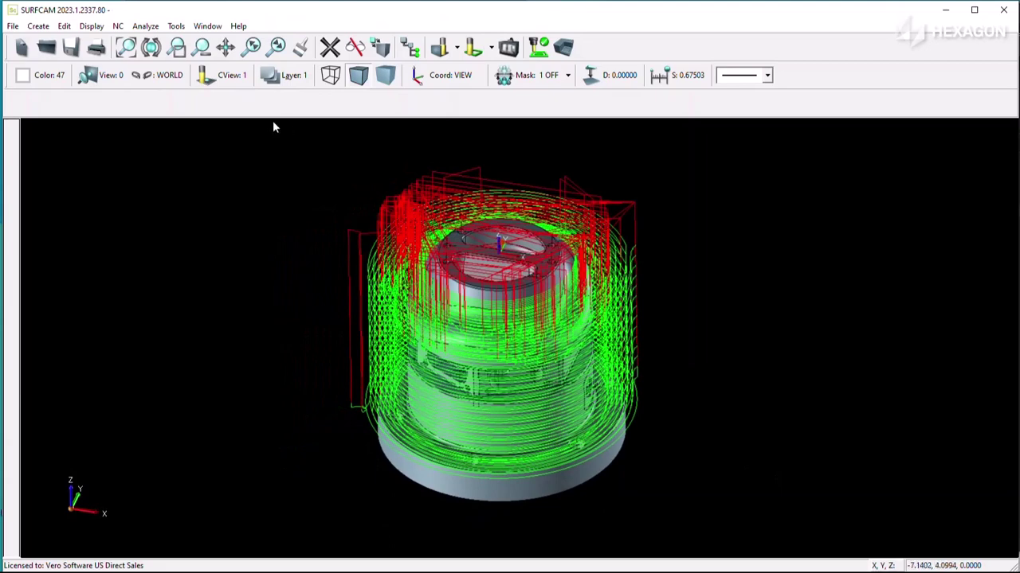
left_click(411, 48)
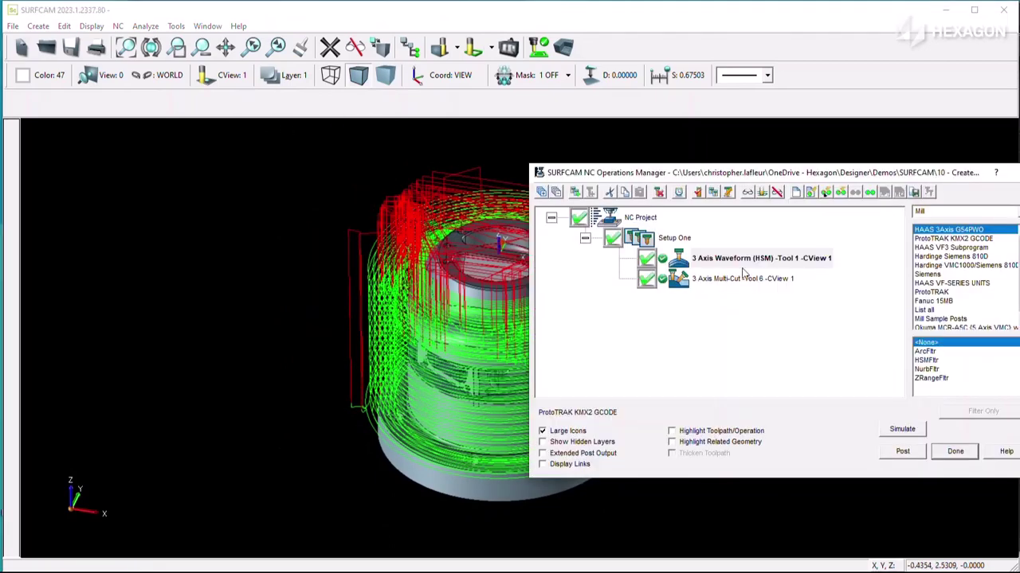
left_click(777, 195)
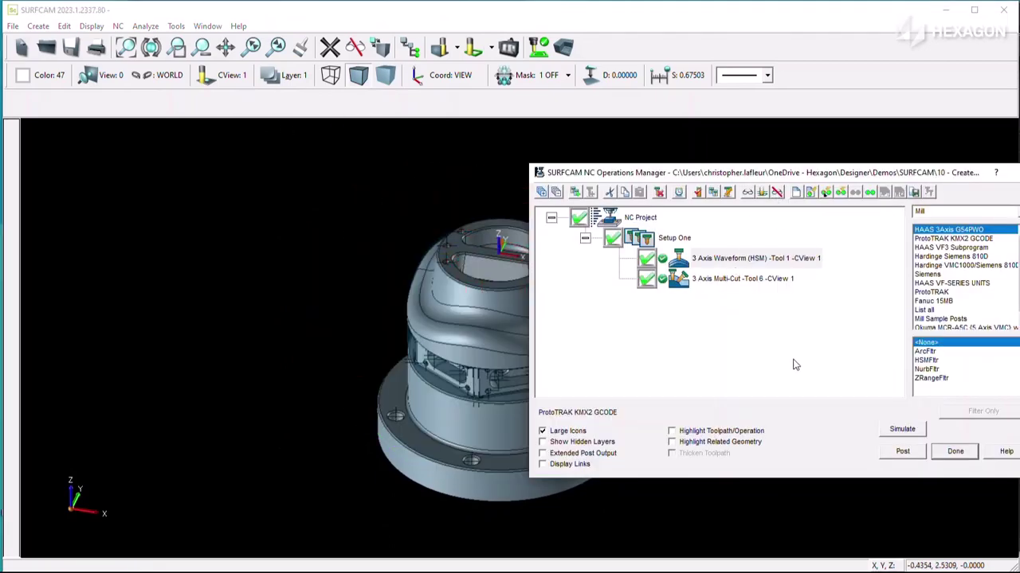
left_click(956, 452)
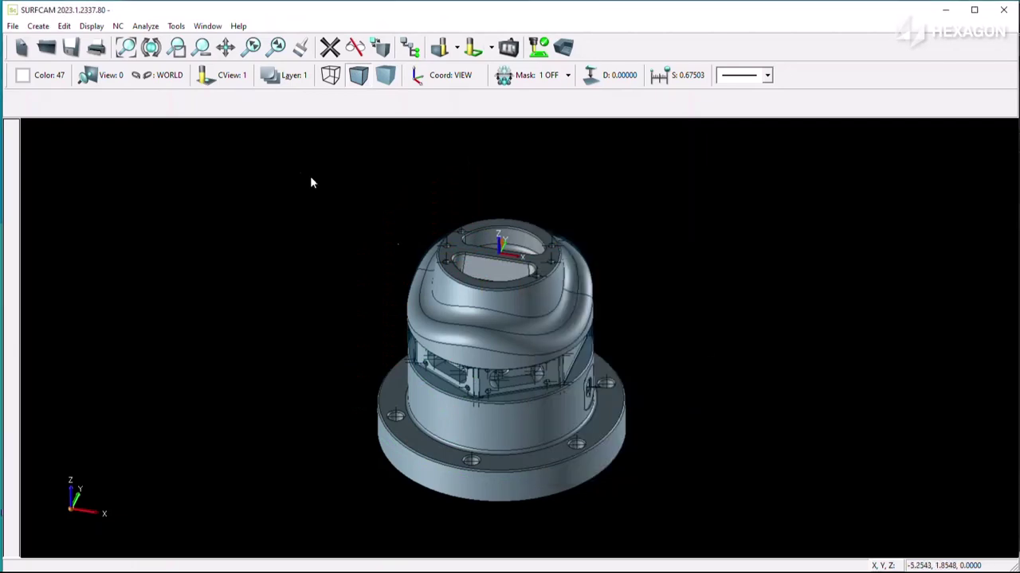
- Append the Parasolid file 1-Nozzle_Stock2.x_t to the current nozzle part
left_click(46, 47)
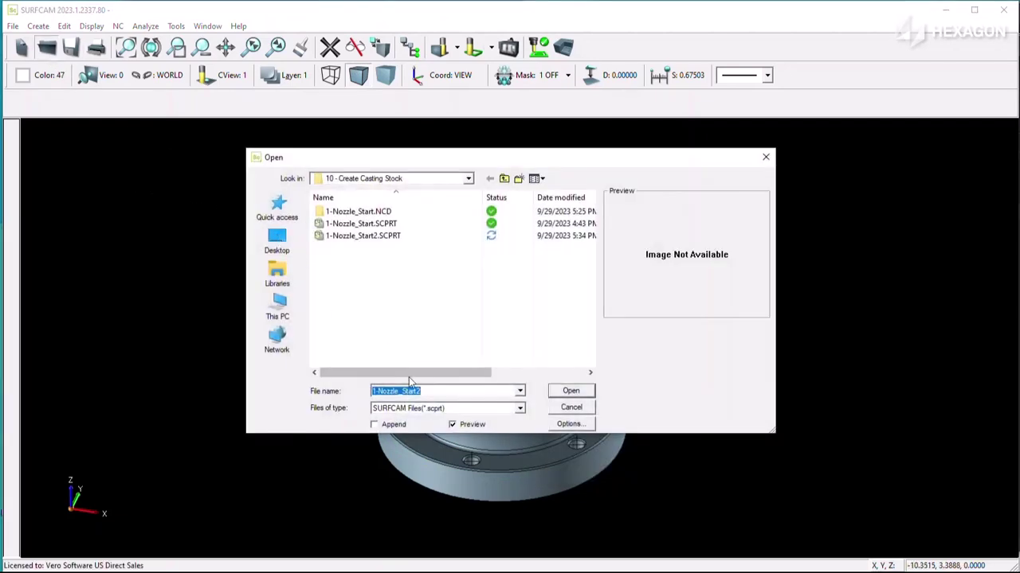
left_click(430, 408)
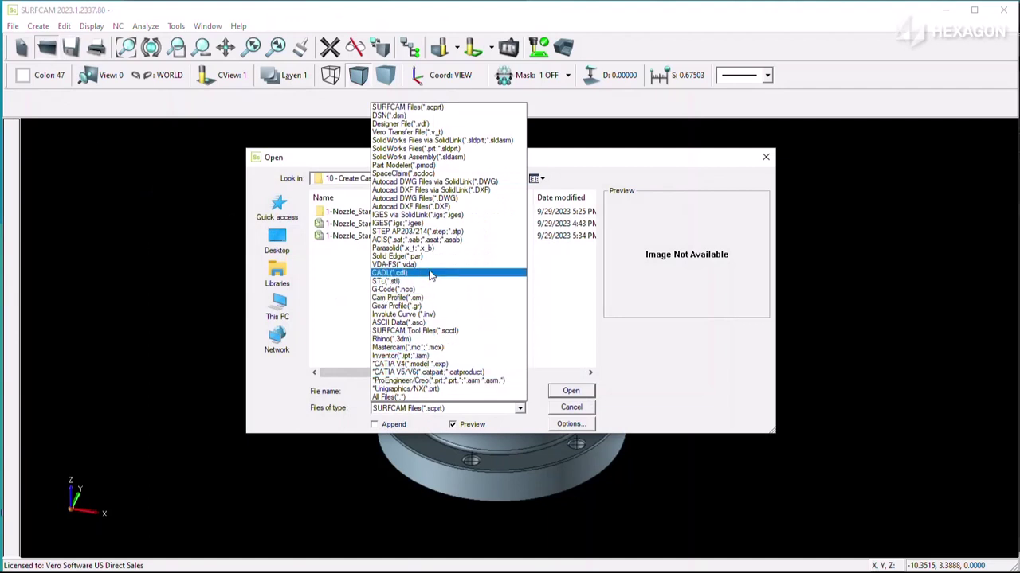
left_click(402, 247)
left_click(361, 236)
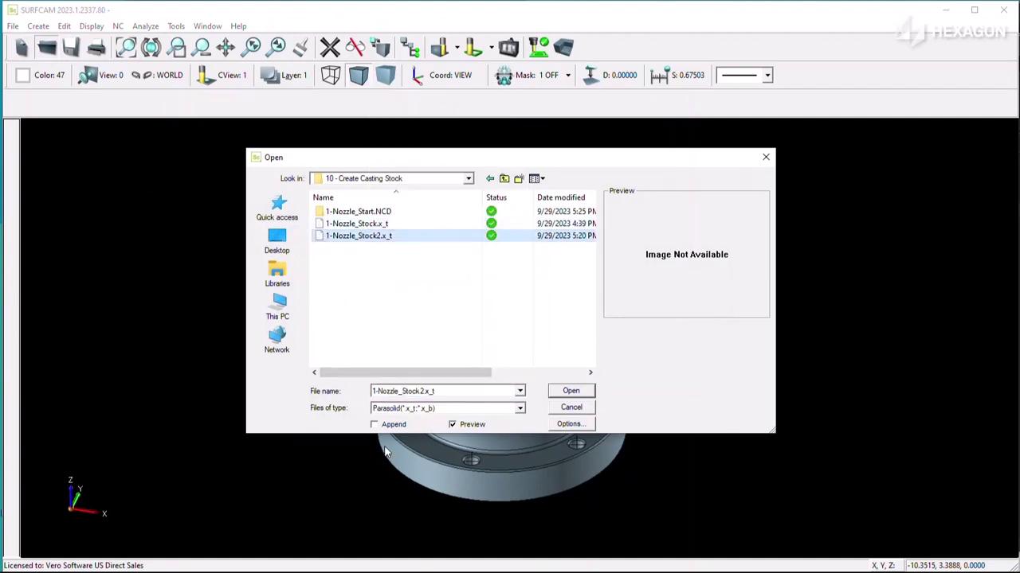
left_click(572, 391)
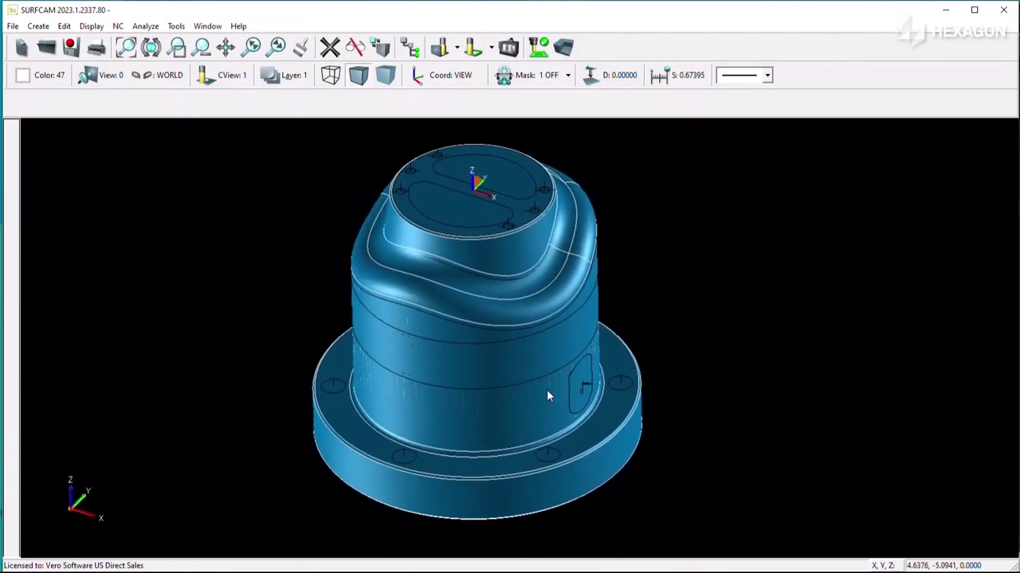
- Make only the Nozzle SF layer selectable and set all other layers to unselectable
left_click(284, 75)
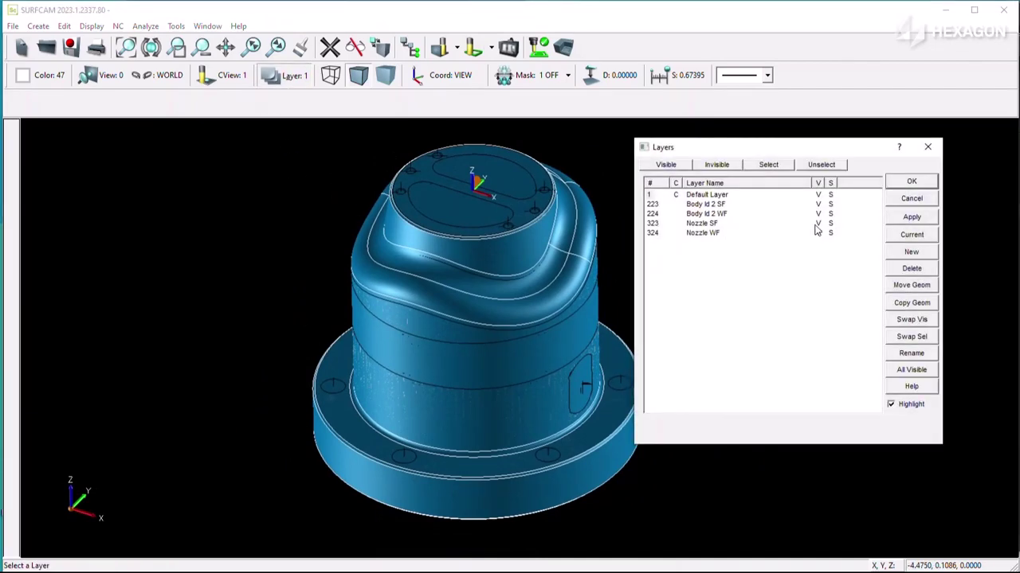
left_click(834, 230)
left_click(911, 336)
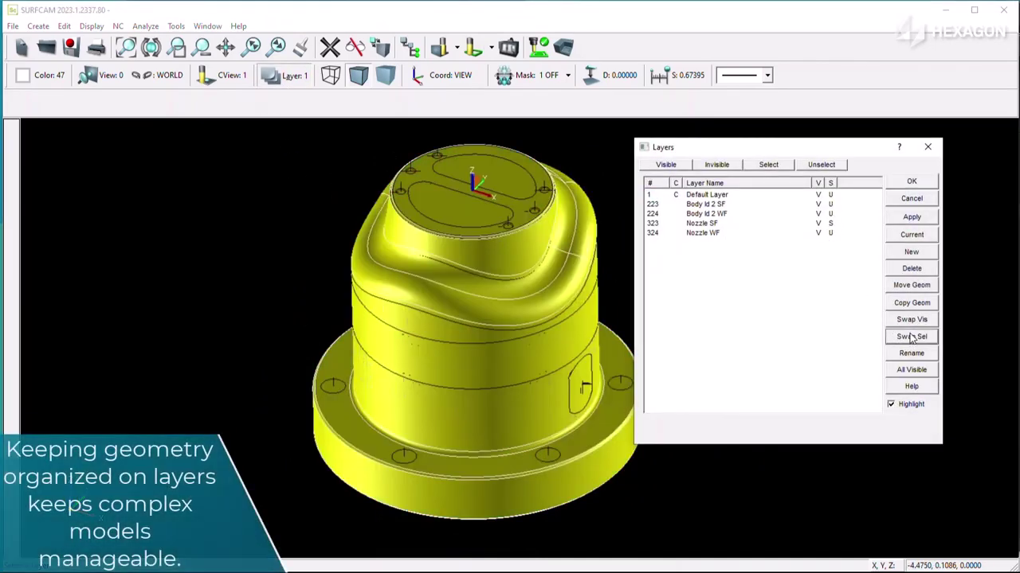
left_click(929, 178)
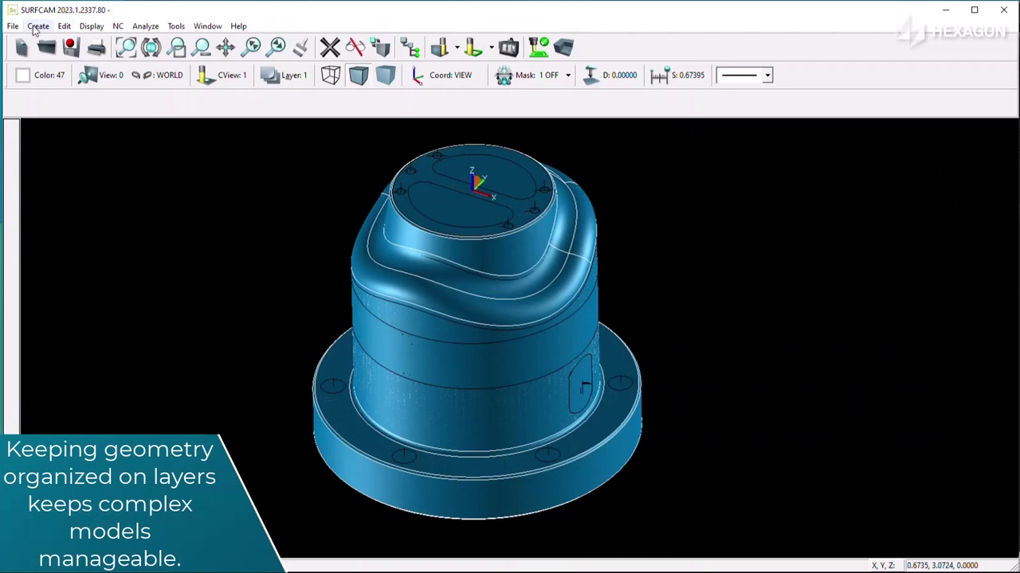
- Create a surface group named Stock Surfaces from all selectable visible surfaces
left_click(13, 26)
mouse_move(39, 27)
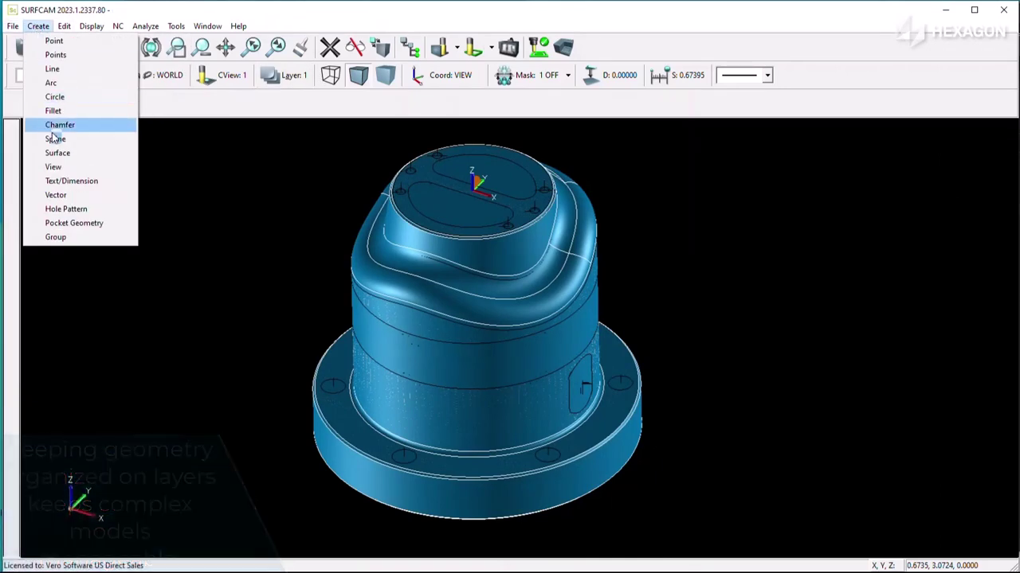
left_click(230, 220)
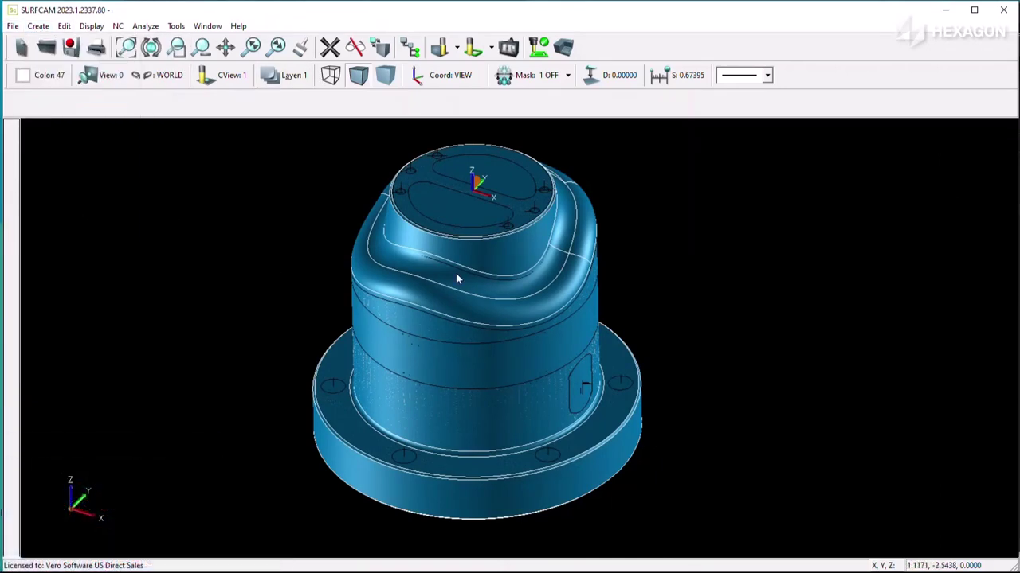
left_click(39, 26)
left_click(80, 237)
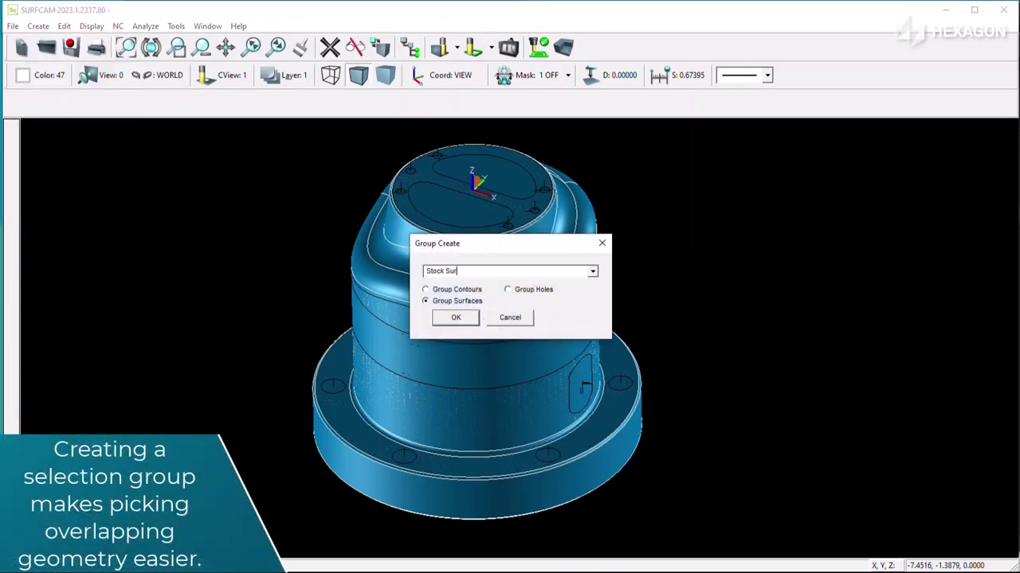
left_click(455, 317)
left_click(390, 105)
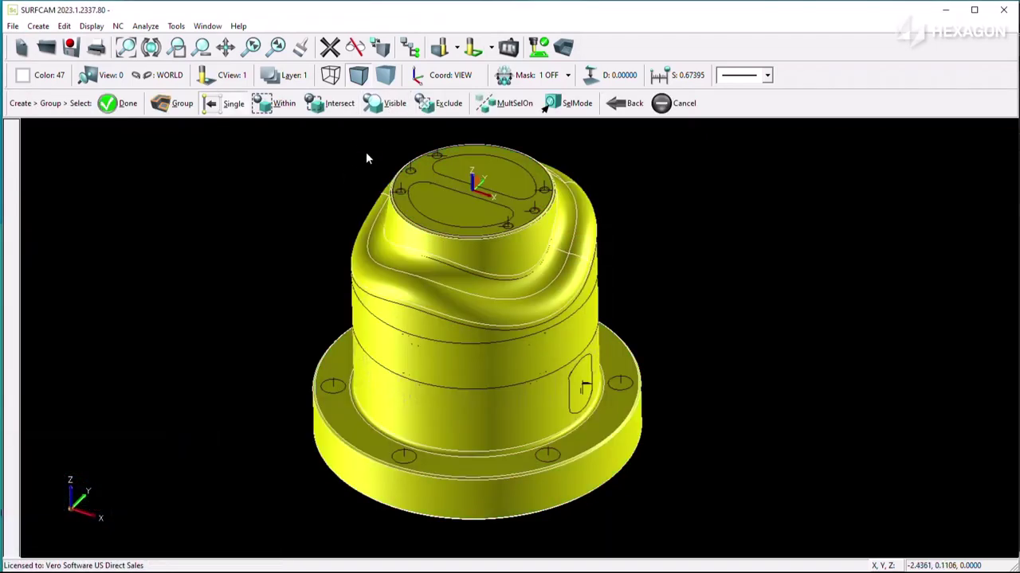
left_click(120, 104)
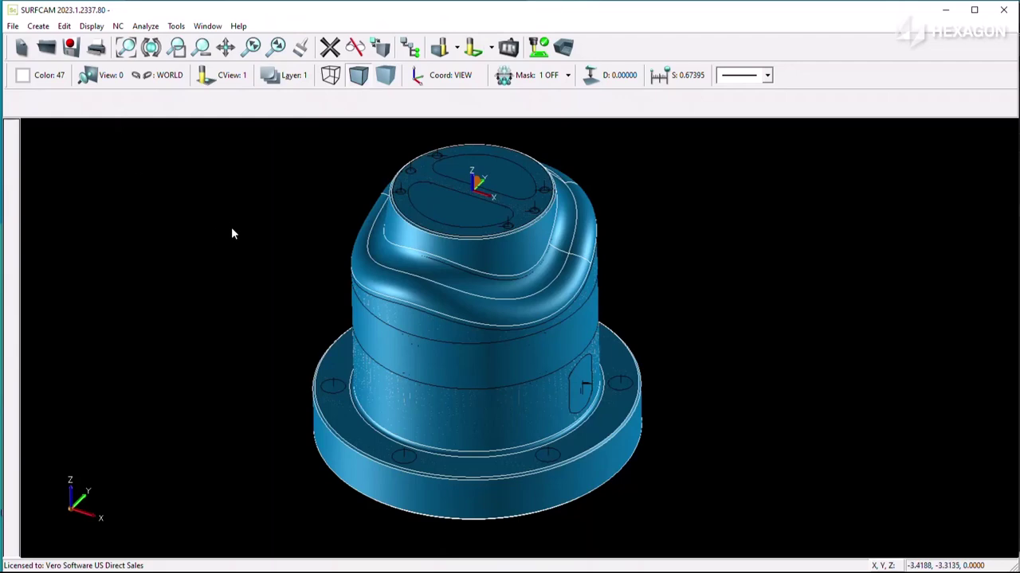
- Restore all layers to selectable by deselecting Nozzle SF and swapping the layer selection states
left_click(285, 75)
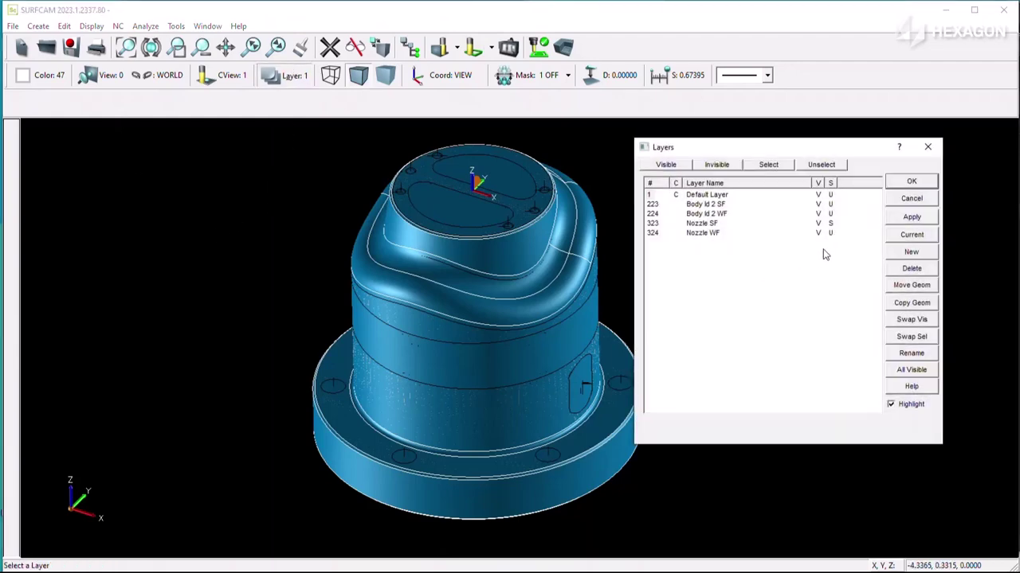
left_click(835, 225)
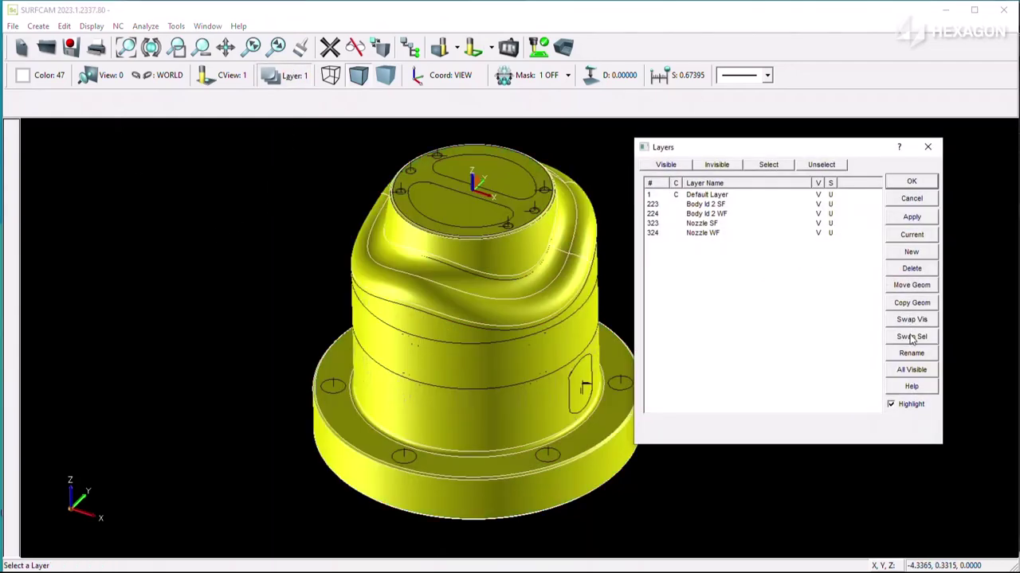
left_click(913, 182)
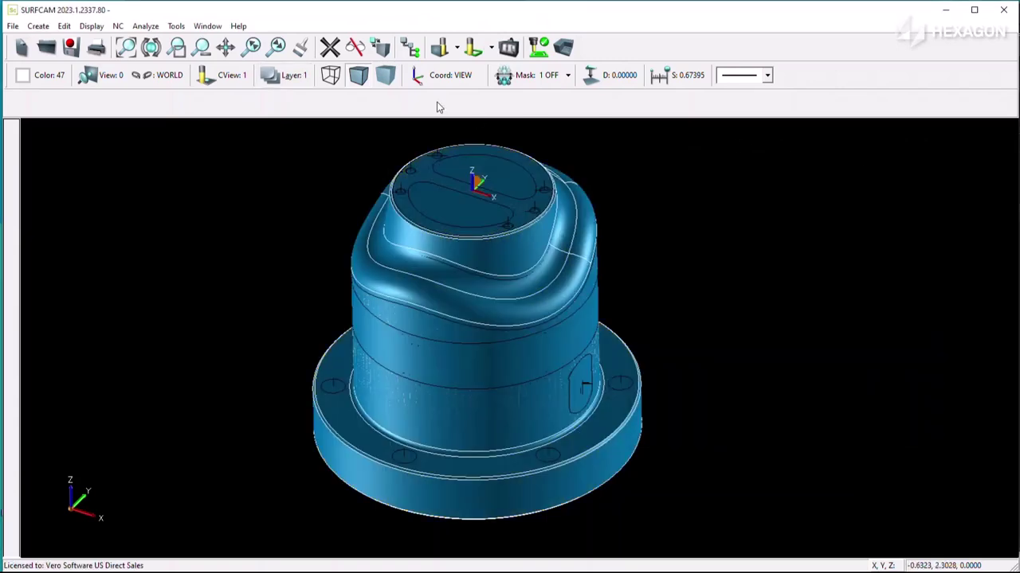
- Start regenerating the 3 Axis Waveform (HSM) toolpath with reselected geometry, using the Cut Surfaces group as its cut surfaces
left_click(410, 48)
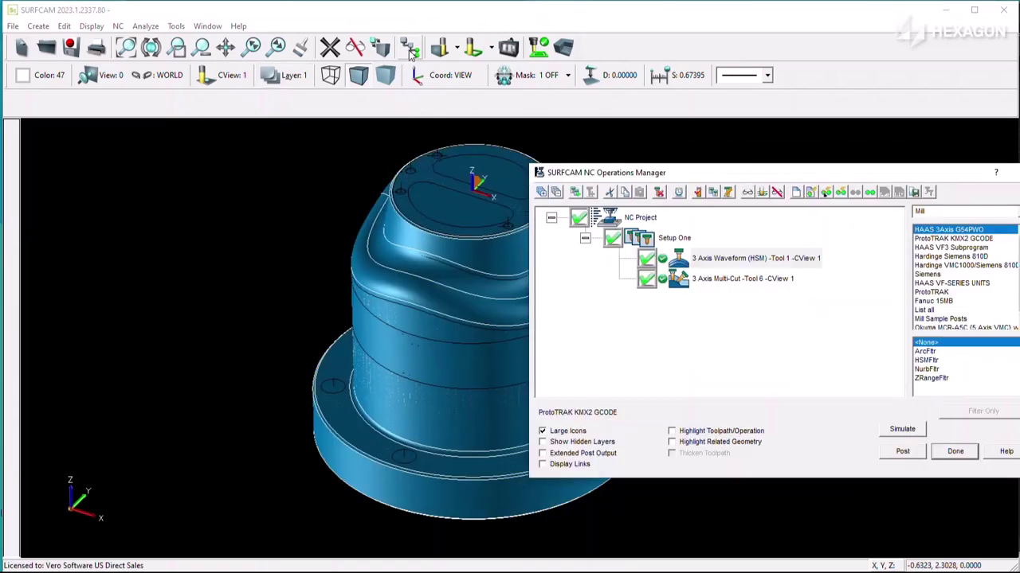
right_click(737, 267)
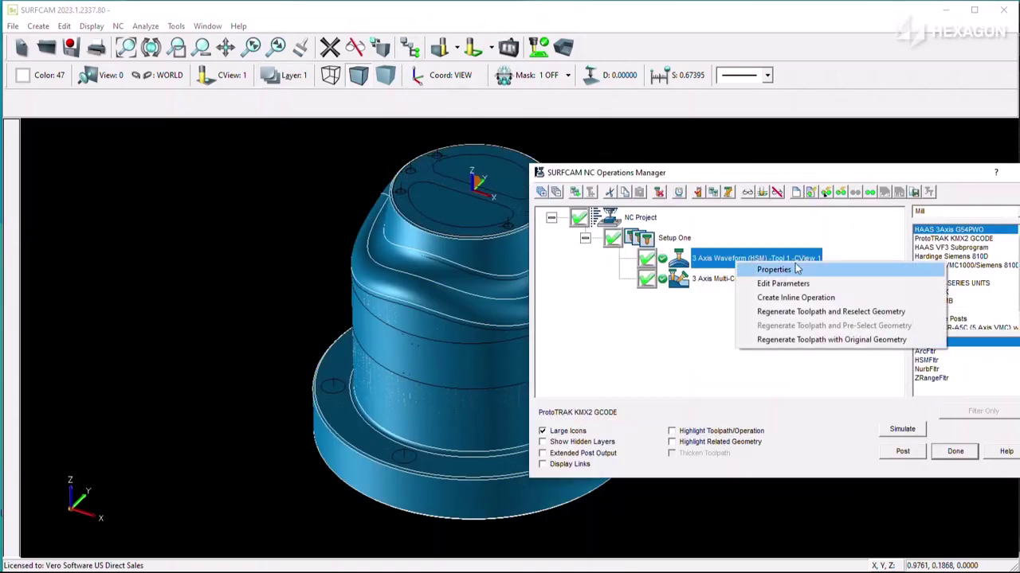
left_click(803, 311)
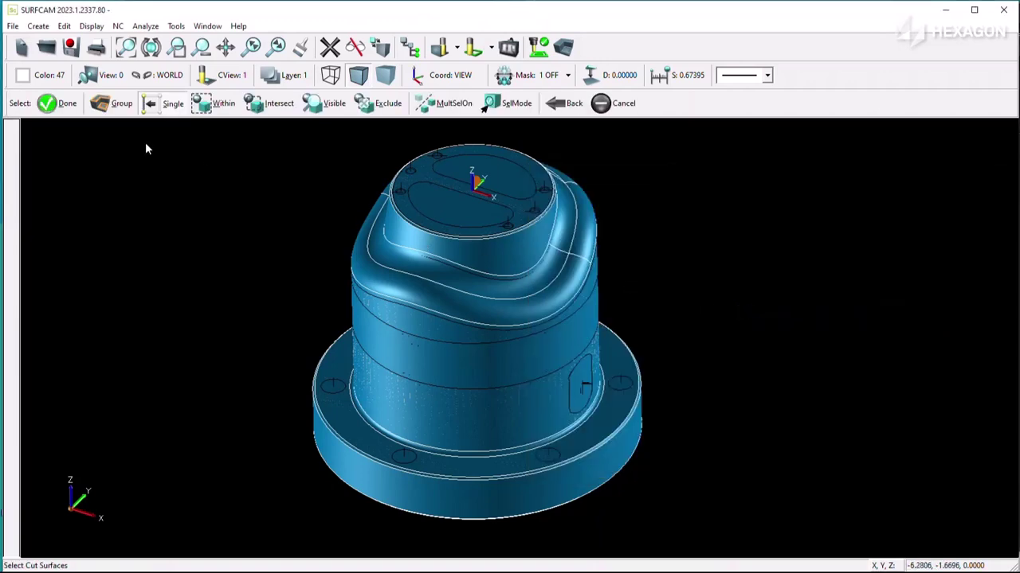
left_click(123, 109)
left_click(450, 252)
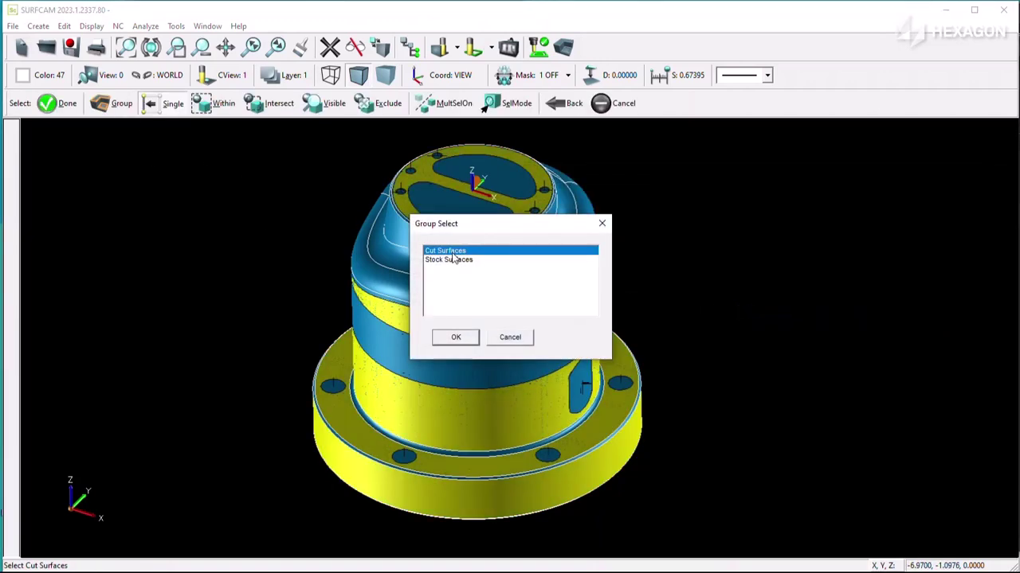
left_click(459, 337)
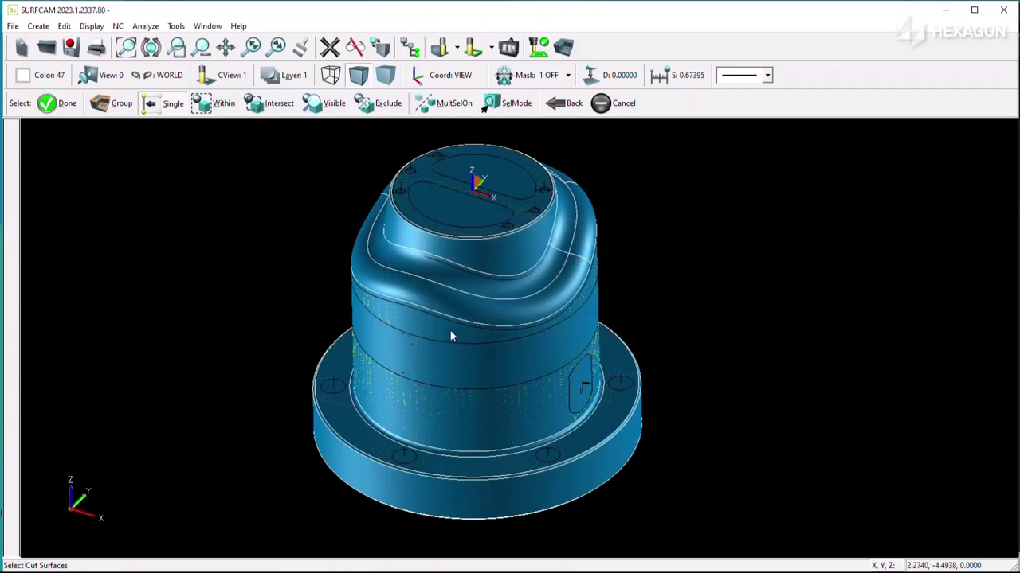
left_click(56, 105)
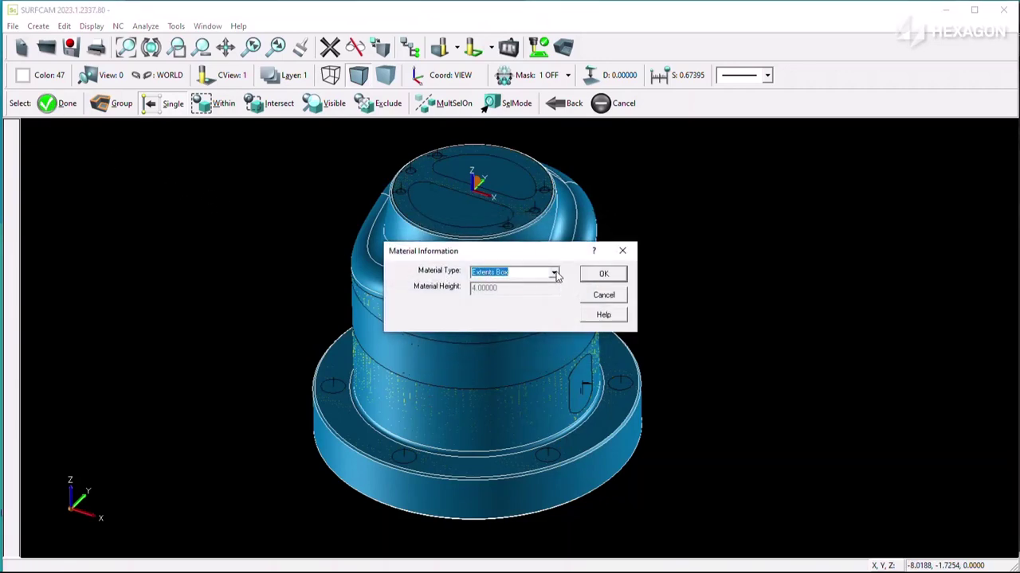
- Set the material type to Surfaces and use the Stock Surfaces group as material to regenerate the toolpath
left_click(554, 273)
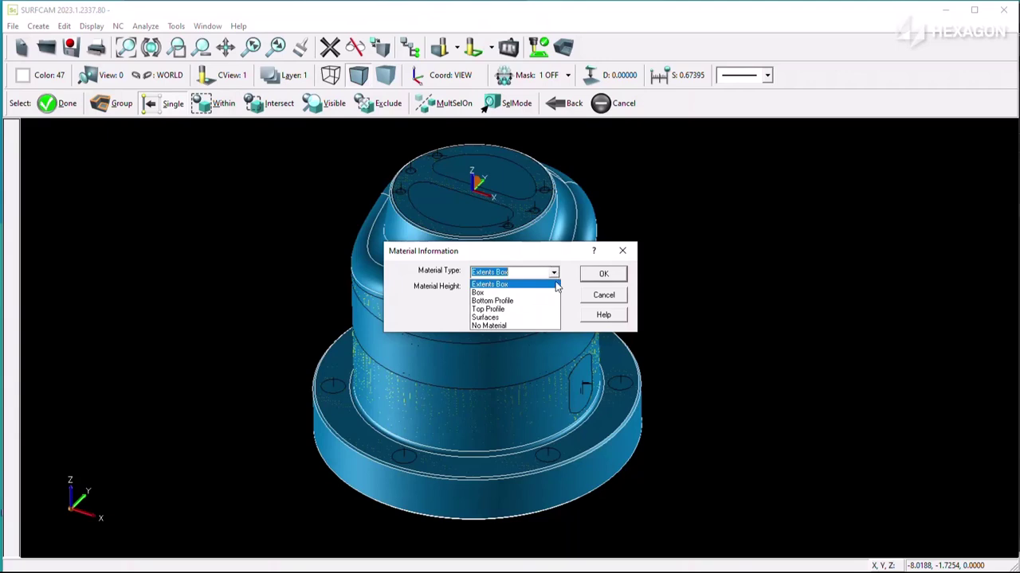
left_click(545, 318)
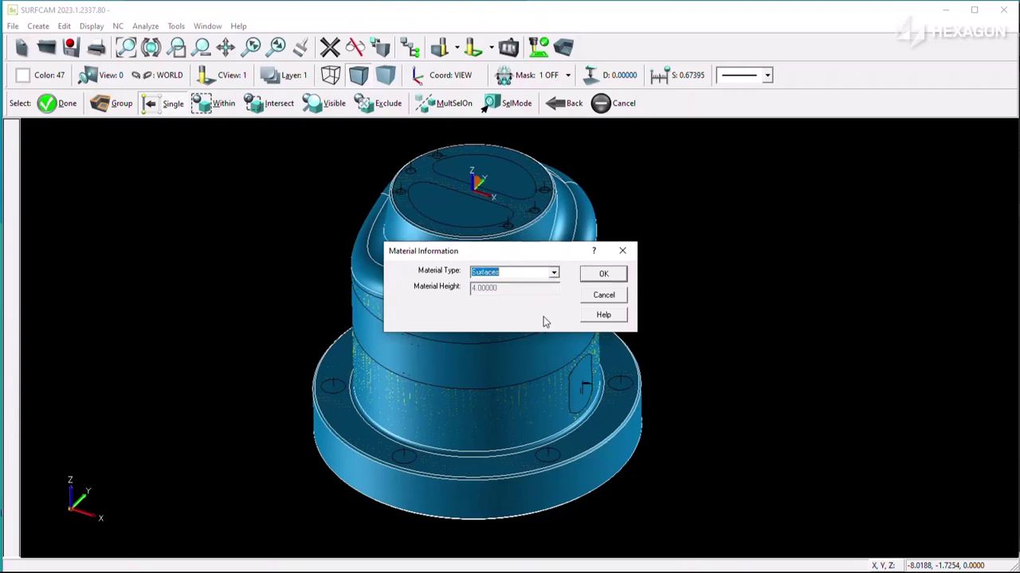
left_click(610, 272)
left_click(122, 109)
left_click(449, 260)
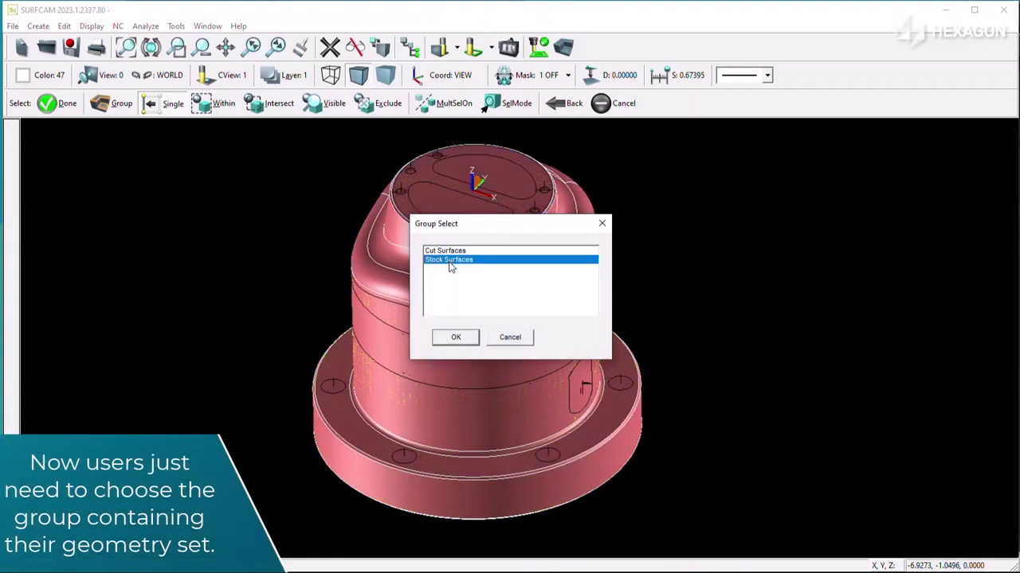
left_click(455, 338)
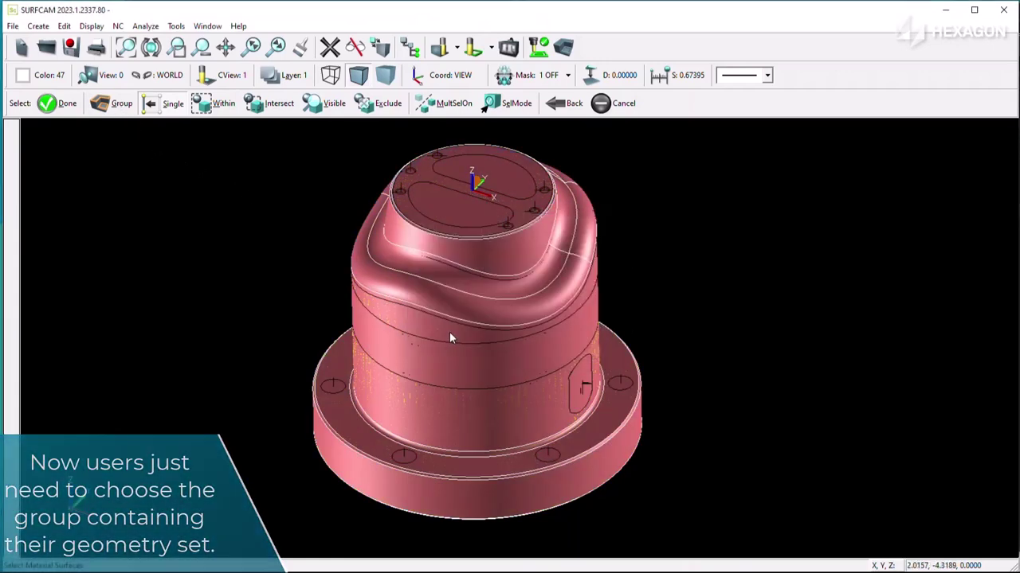
left_click(67, 104)
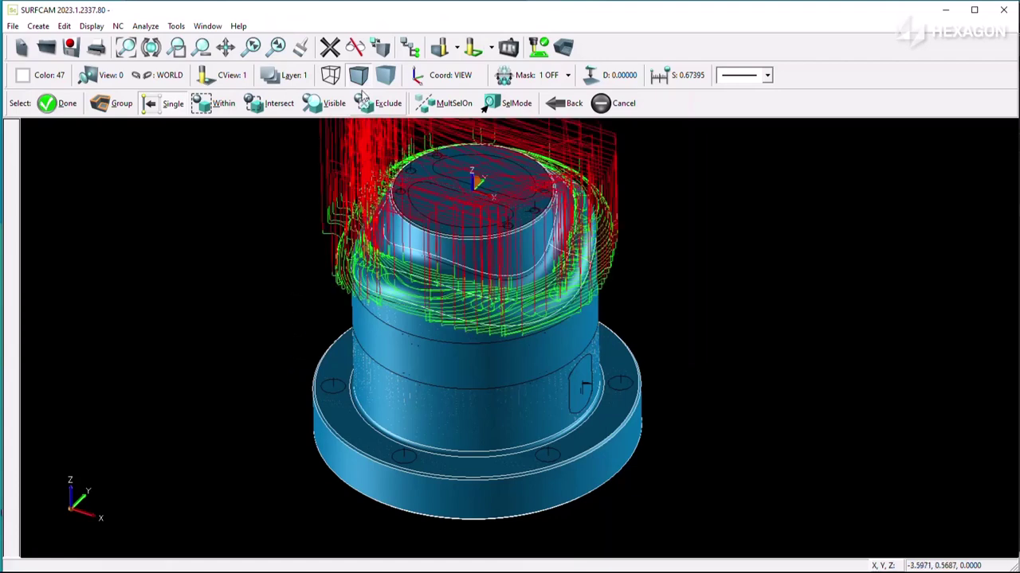
- Check the STL file referenced as stock in Setup One's properties and accept the setup information
left_click(410, 47)
right_click(655, 237)
left_click(701, 269)
left_click(666, 118)
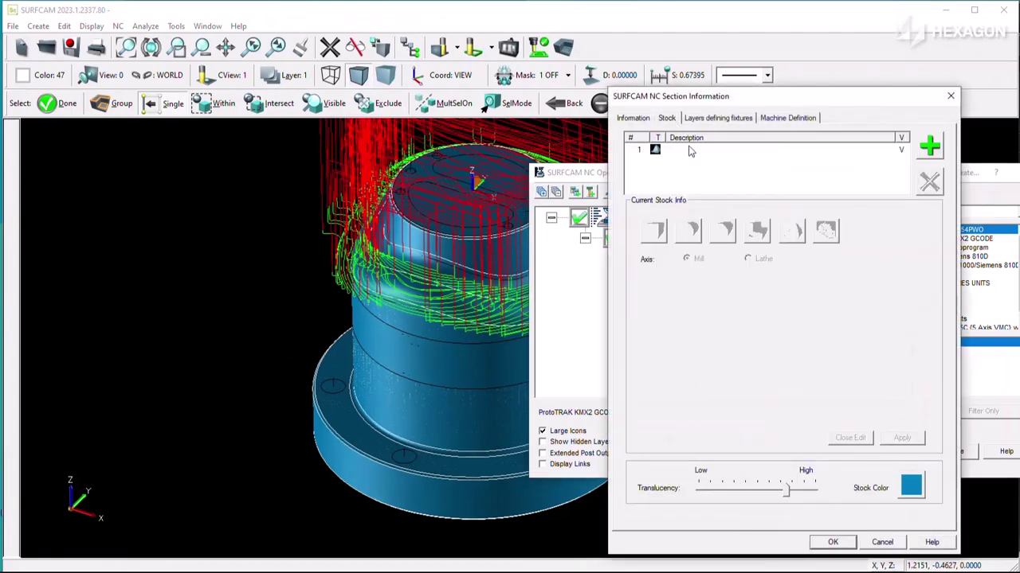
left_click(690, 149)
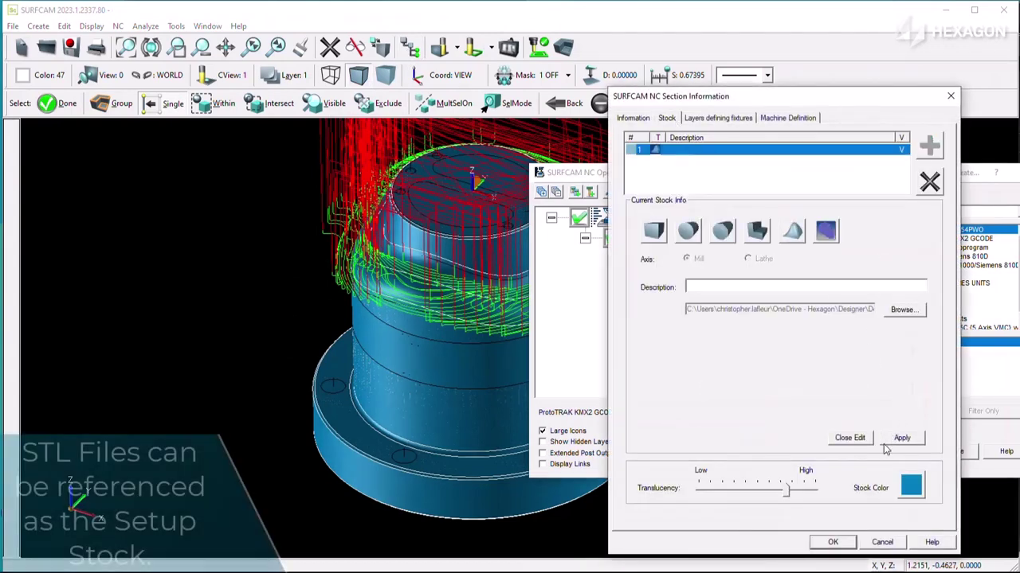
left_click(833, 542)
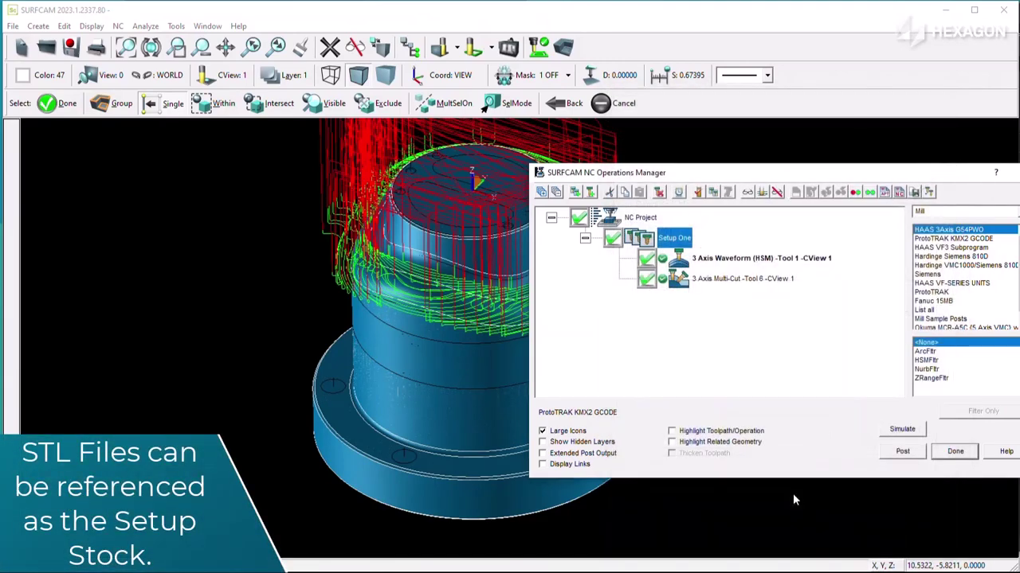
- Open the verification for Setup One and run the machining simulation on the casting stock
left_click(701, 194)
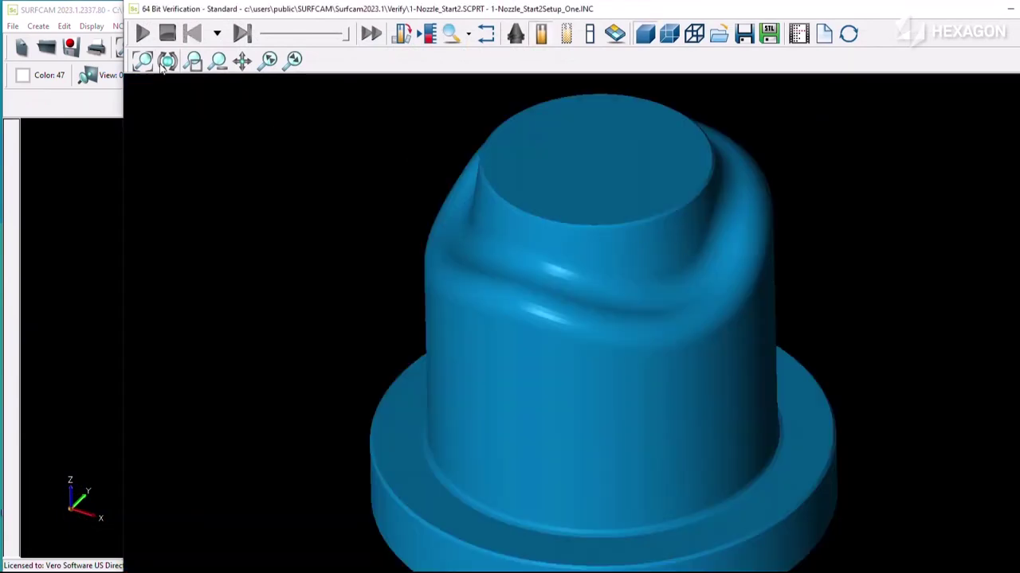
left_click(142, 34)
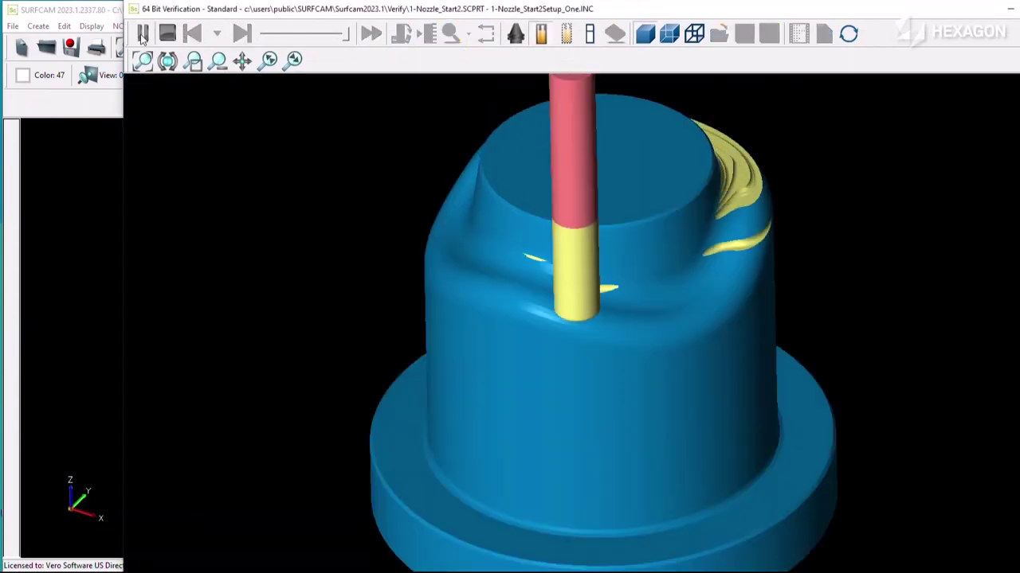